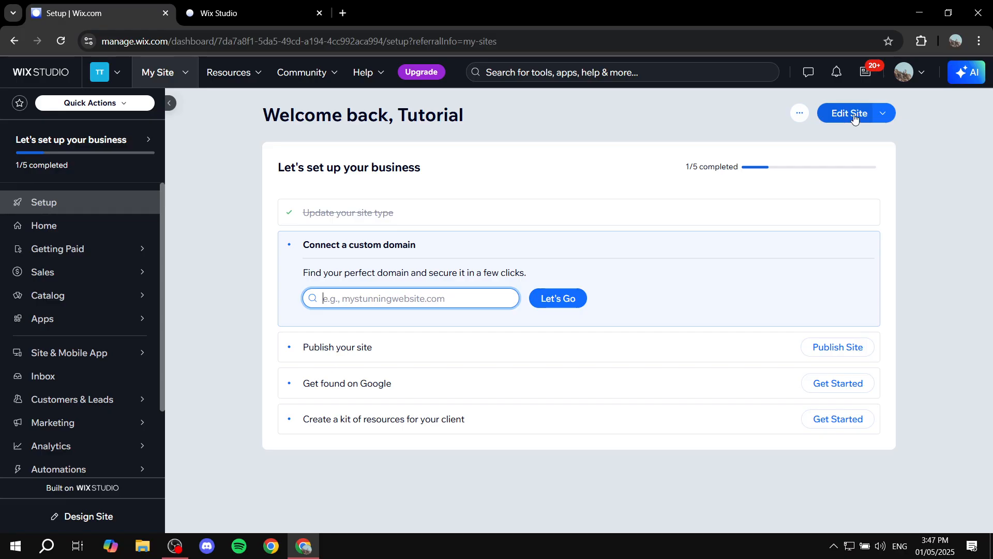
Switch to the Wix Studio editor and delete the header with the existing navigation menu from the Home page.
{"action": "left_click", "coordinate": [240, 1]}
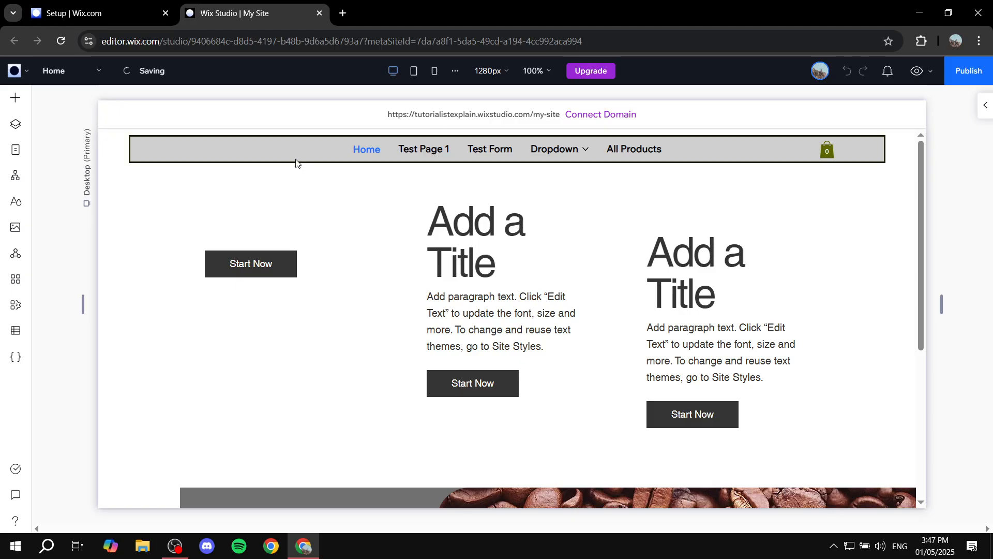
{"action": "left_click", "coordinate": [325, 143]}
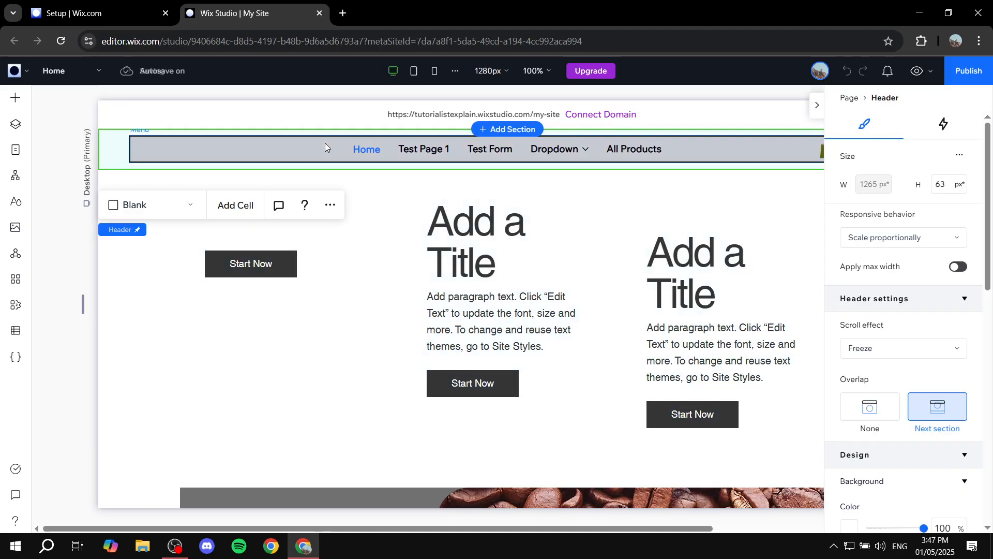
{"action": "key", "text": "Delete"}
{"action": "left_click", "coordinate": [325, 142]}
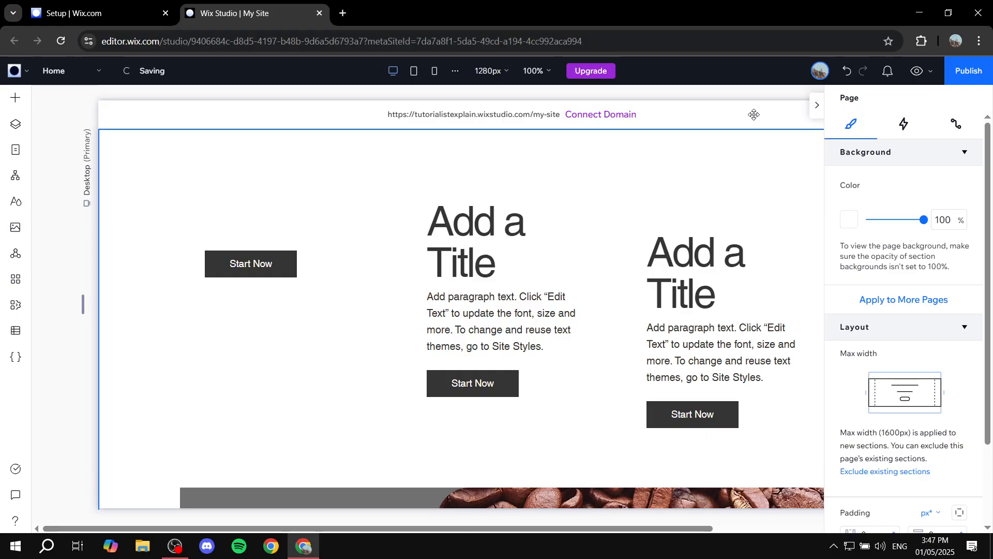
{"action": "left_click", "coordinate": [817, 108]}
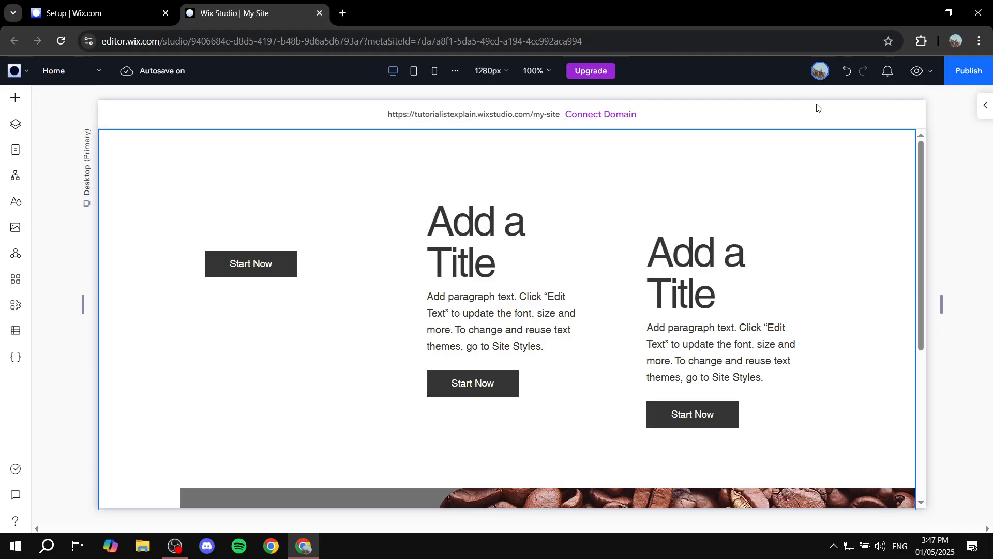
Add the first horizontal menu style and place it centred along the upper edge of the Home page's first section.
{"action": "mouse_move", "coordinate": [490, 154]}
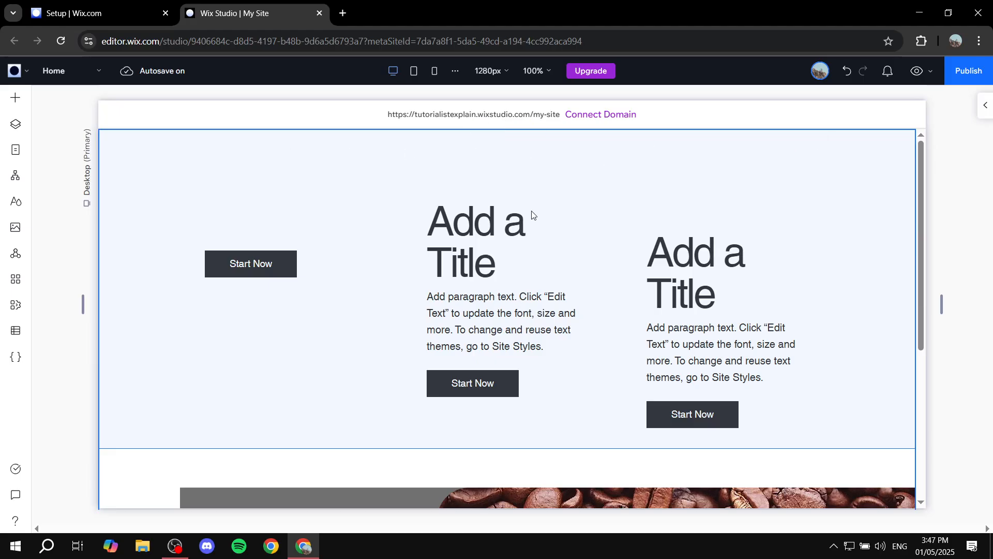
{"action": "left_click", "coordinate": [20, 98]}
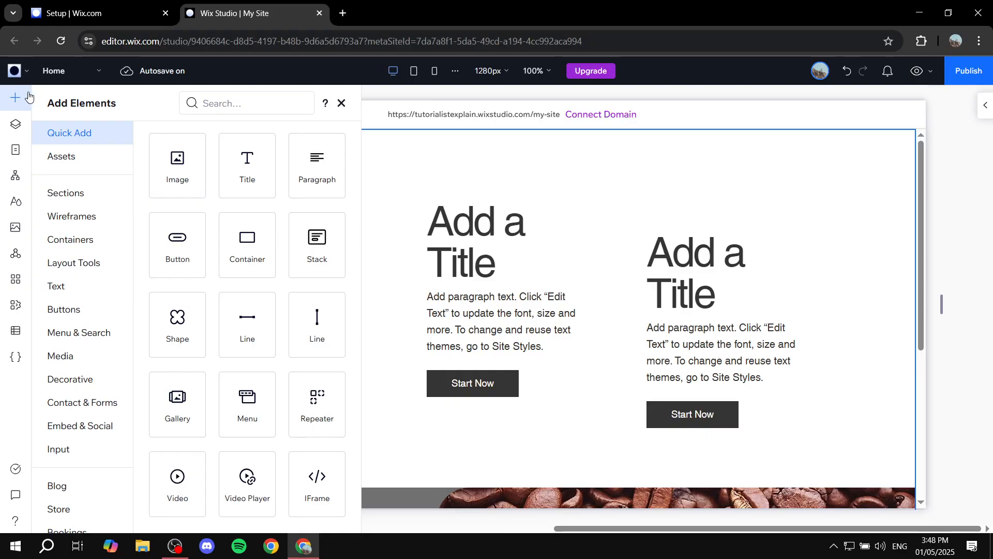
{"action": "left_click", "coordinate": [86, 336]}
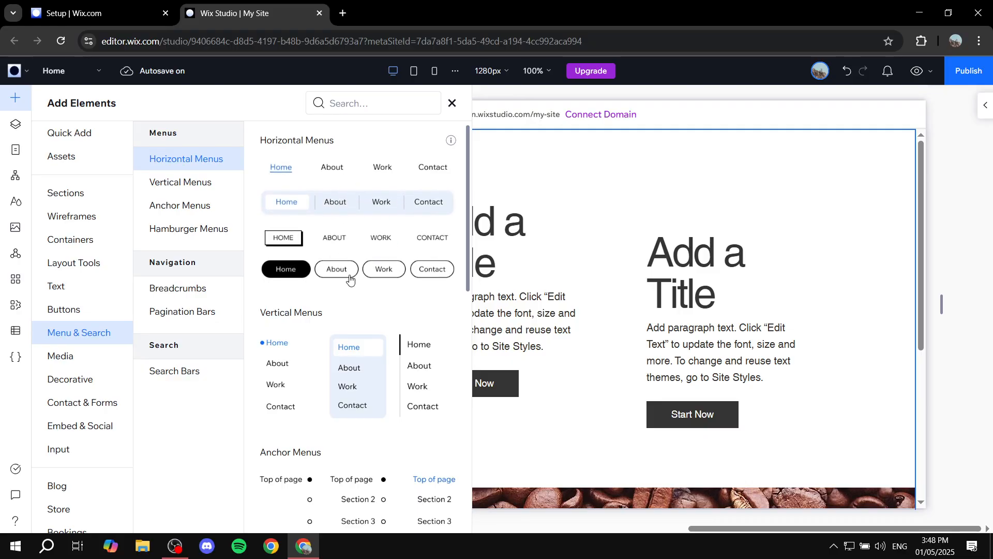
{"action": "left_click", "coordinate": [346, 170]}
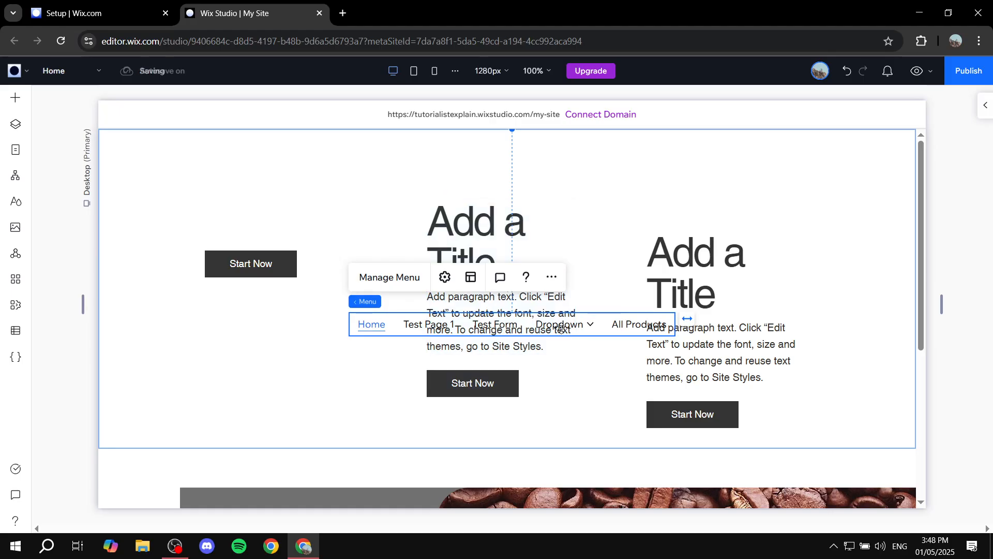
{"action": "left_click_drag", "start_coordinate": [585, 324], "coordinate": [551, 151]}
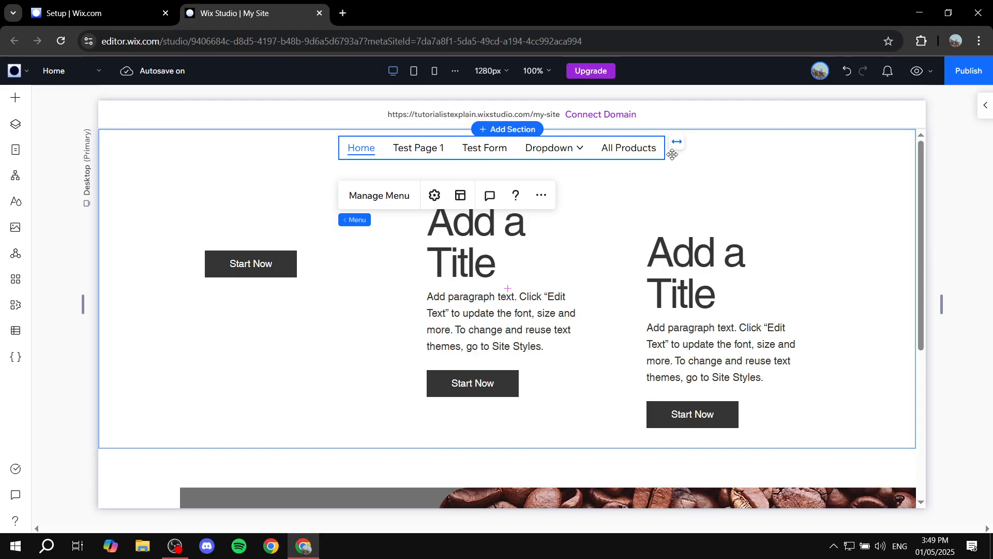
{"action": "left_click", "coordinate": [795, 145]}
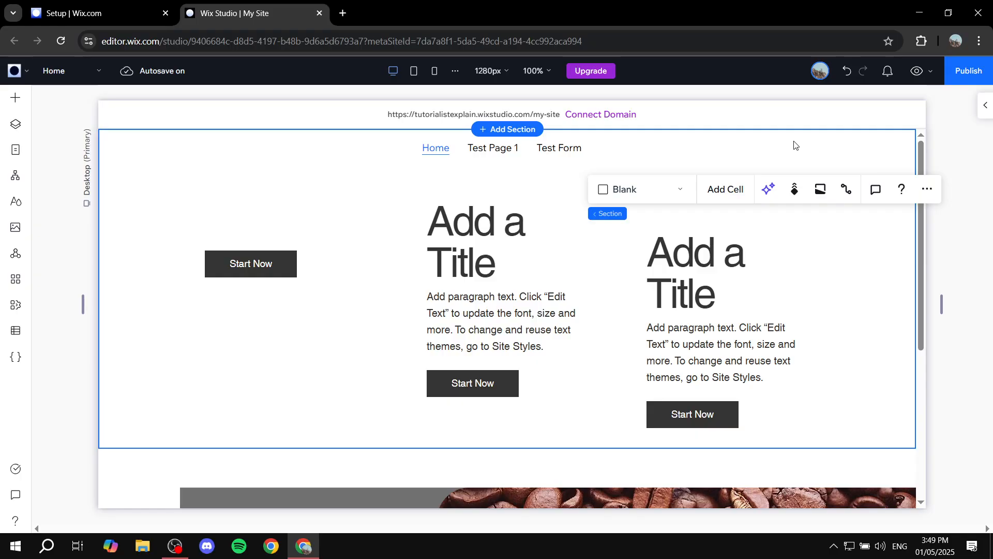
Nest the Test Form item under Test Page 1 in the new menu.
{"action": "left_click", "coordinate": [523, 146]}
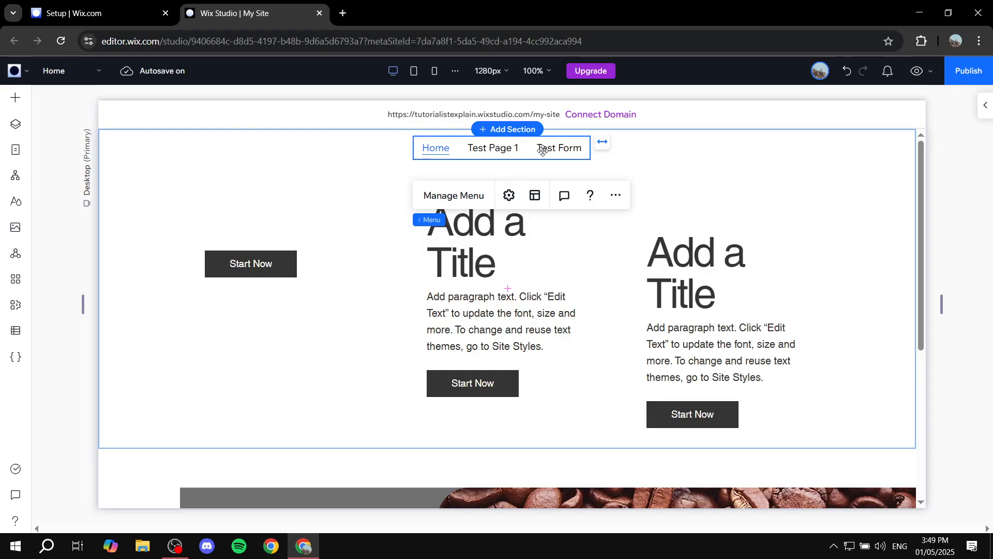
{"action": "left_click", "coordinate": [466, 200]}
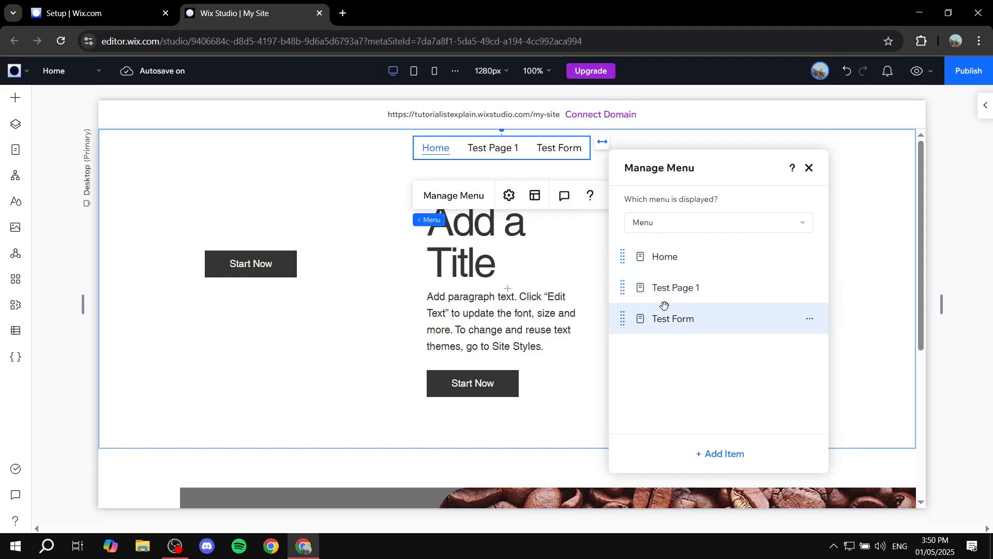
{"action": "left_click_drag", "start_coordinate": [623, 319], "coordinate": [673, 323]}
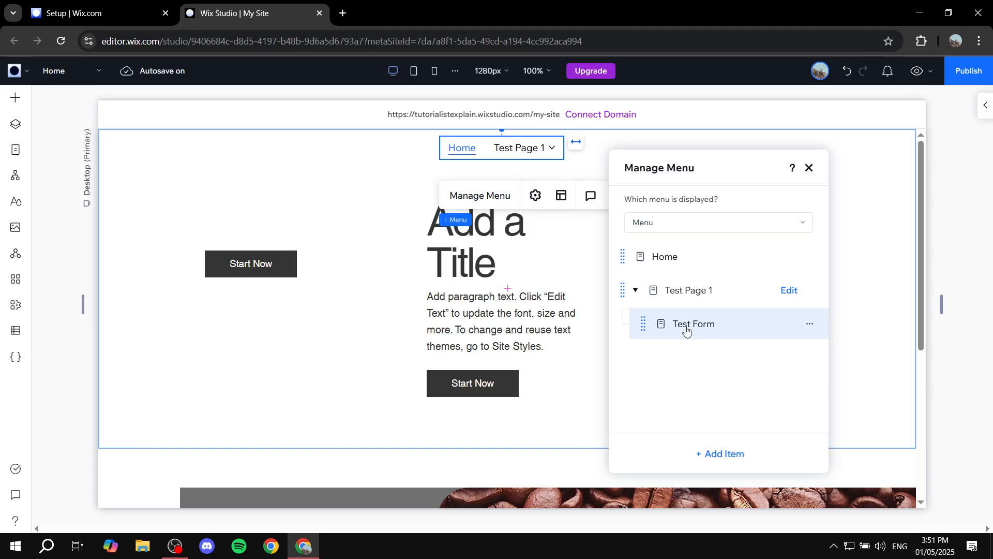
{"action": "left_click", "coordinate": [809, 169]}
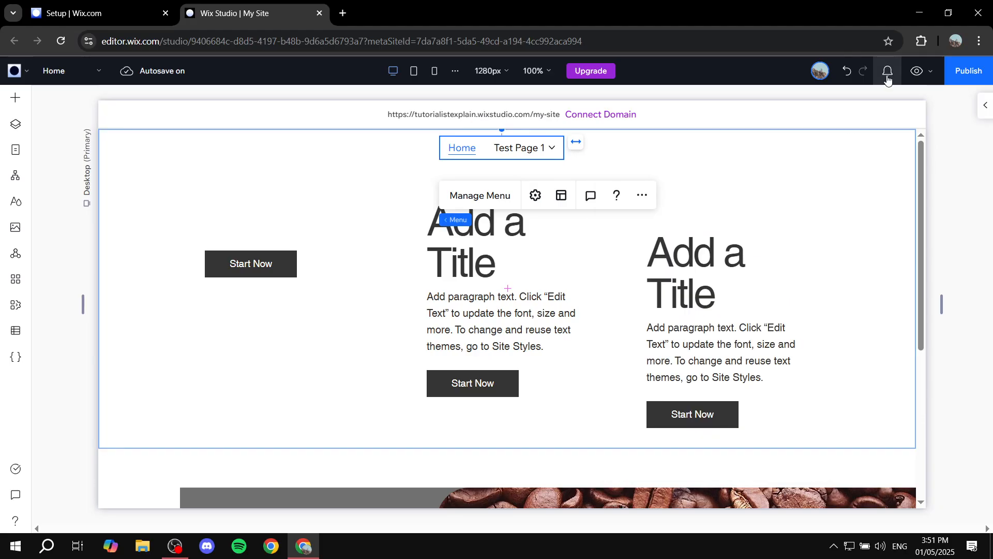
Preview the site, visit Test Page 1 and the nested Test Form page through the menu, and return to editing without publishing.
{"action": "left_click", "coordinate": [919, 75]}
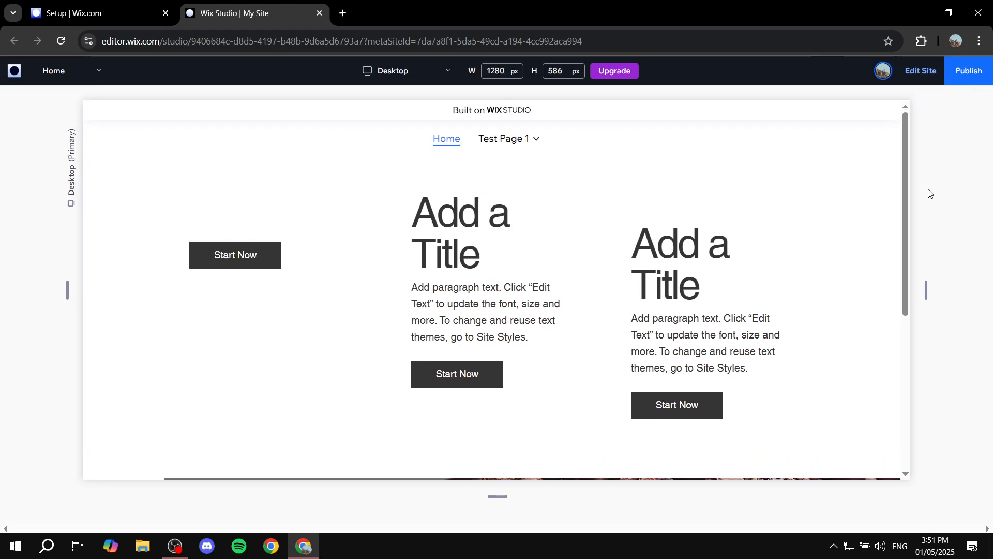
{"action": "mouse_move", "coordinate": [516, 141]}
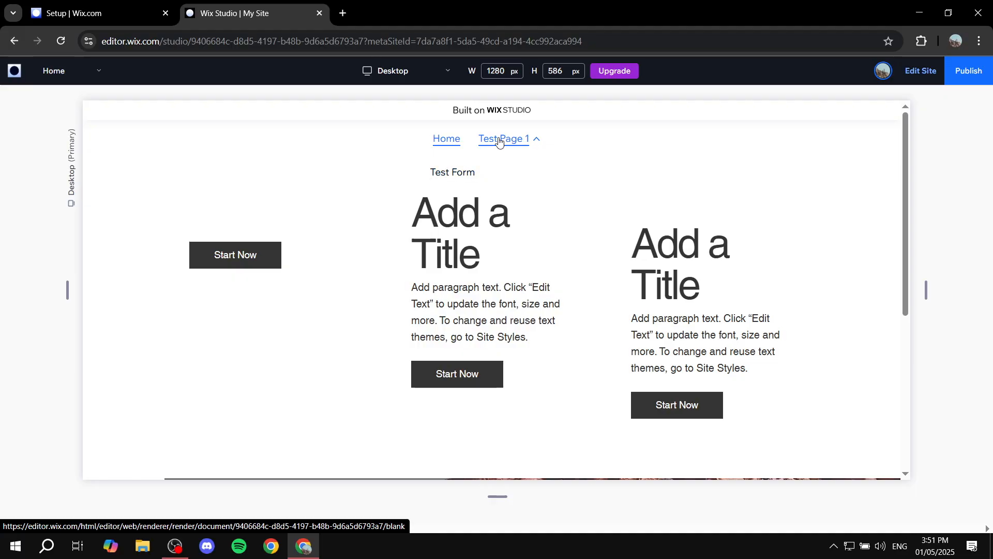
{"action": "left_click", "coordinate": [499, 141]}
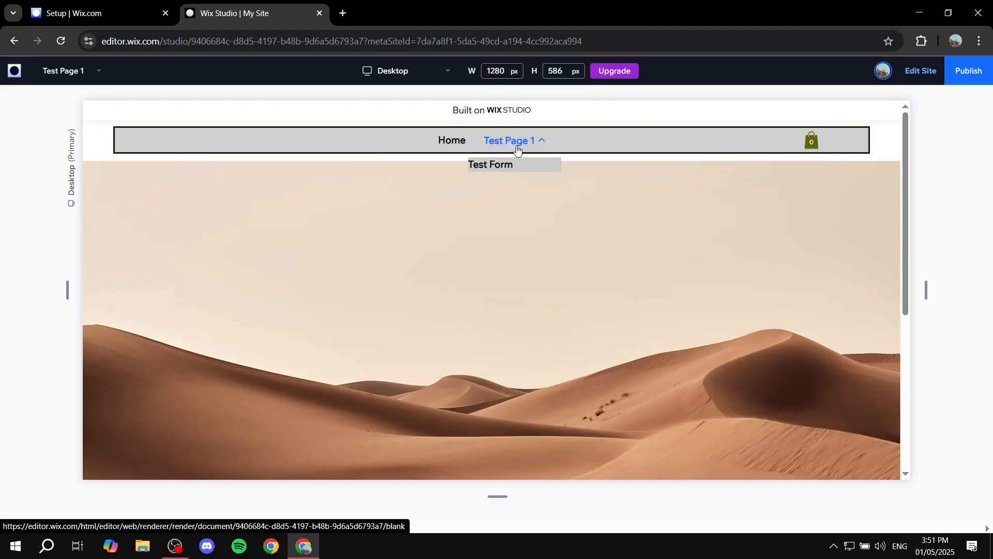
{"action": "left_click", "coordinate": [457, 139]}
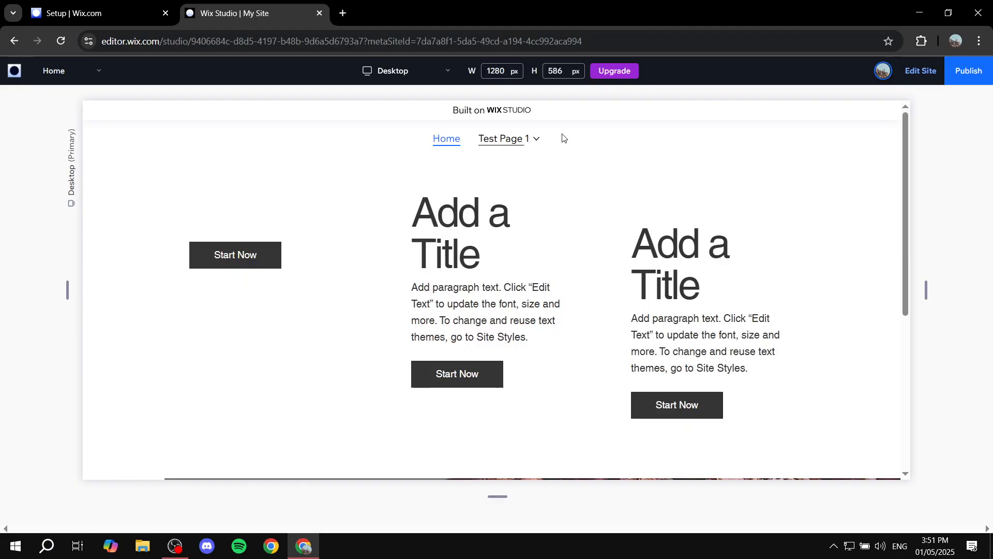
{"action": "mouse_move", "coordinate": [528, 138]}
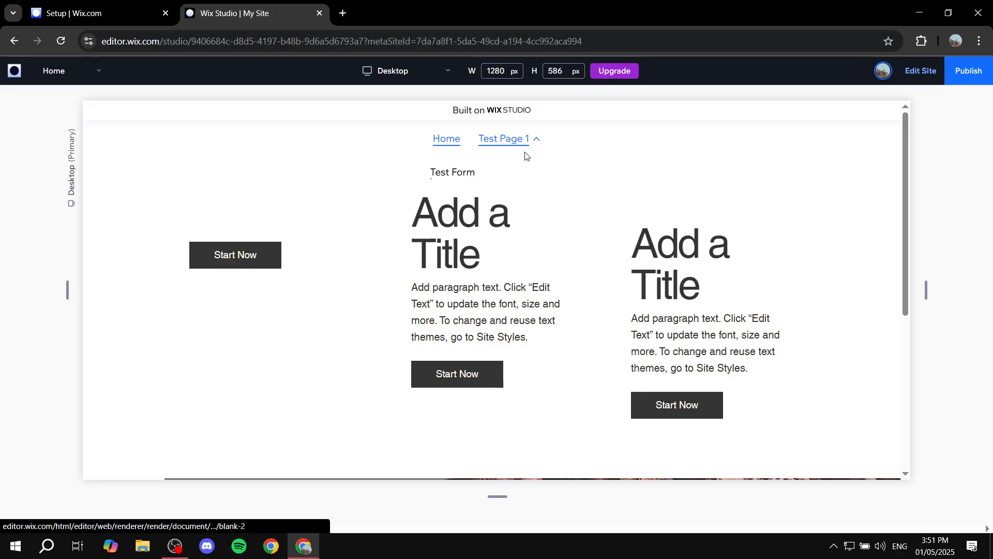
{"action": "left_click", "coordinate": [452, 173]}
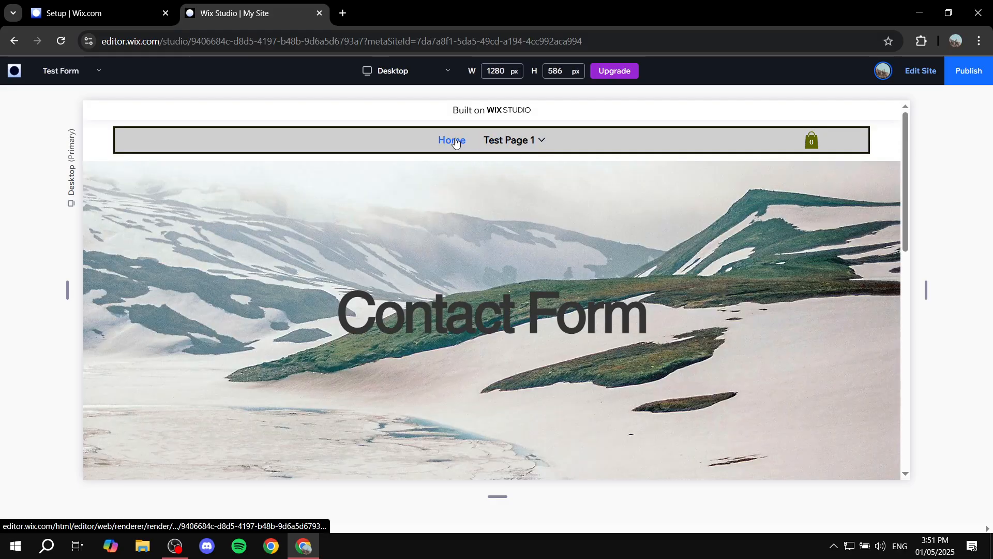
{"action": "left_click", "coordinate": [455, 143]}
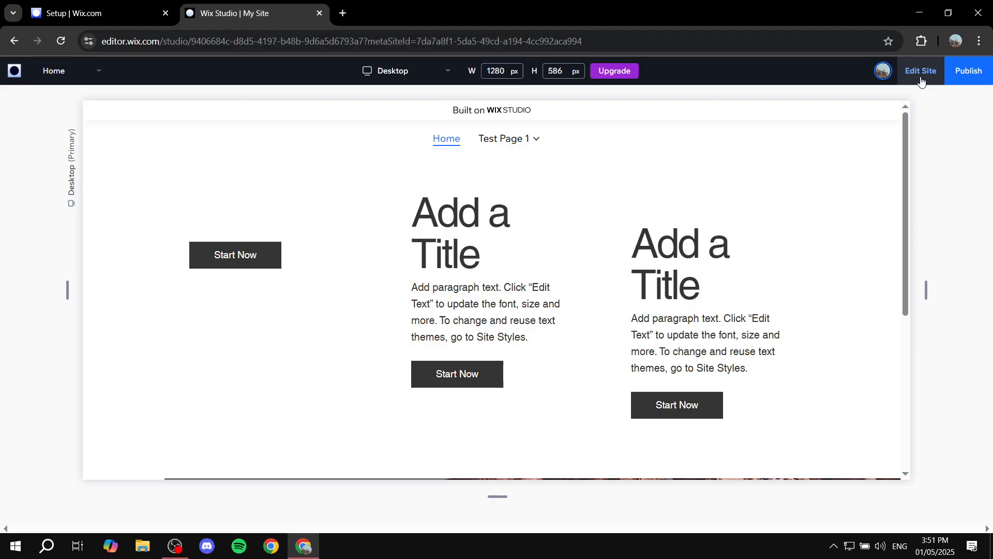
{"action": "left_click", "coordinate": [921, 79]}
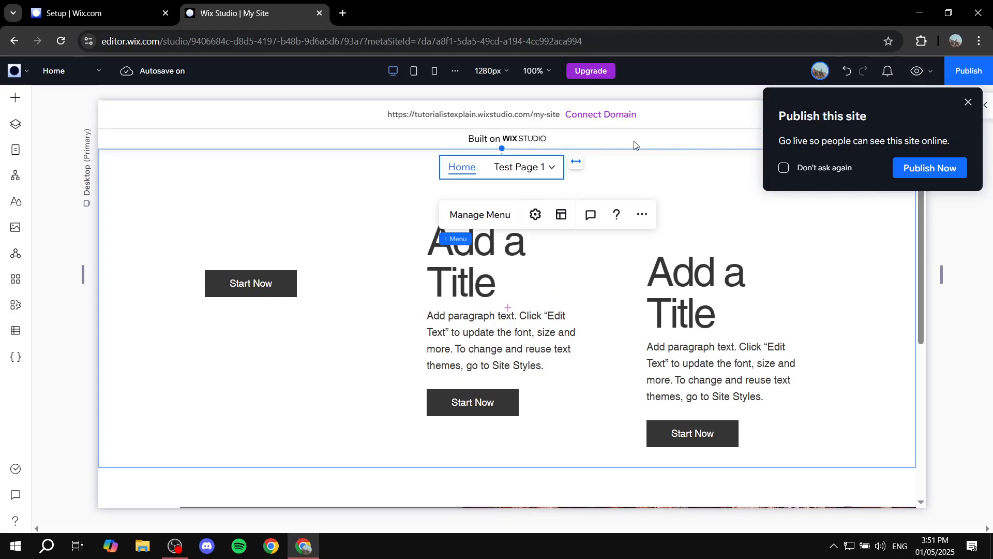
{"action": "left_click", "coordinate": [968, 102]}
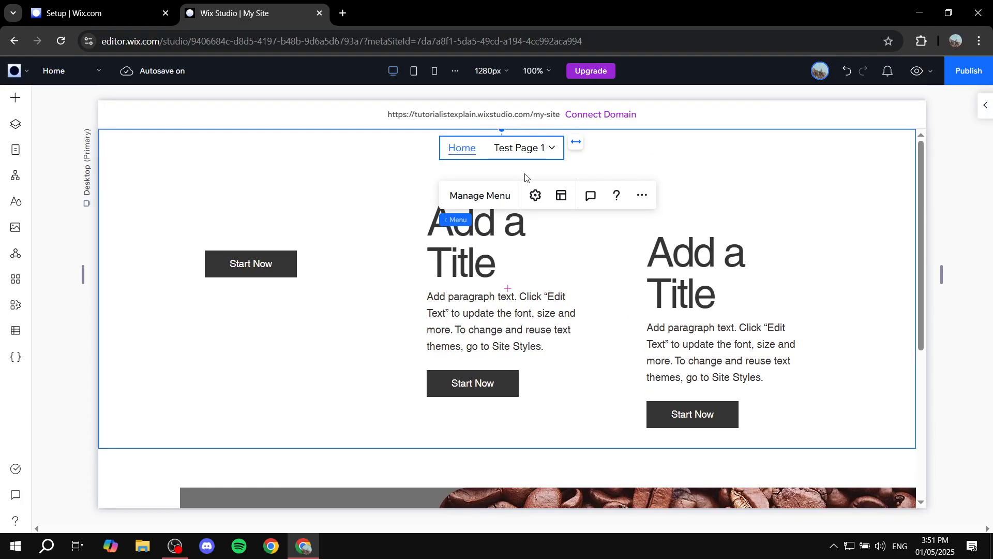
Move Test Form out from under Test Page 1, back to the menu's top level, and check its item options.
{"action": "left_click", "coordinate": [515, 196]}
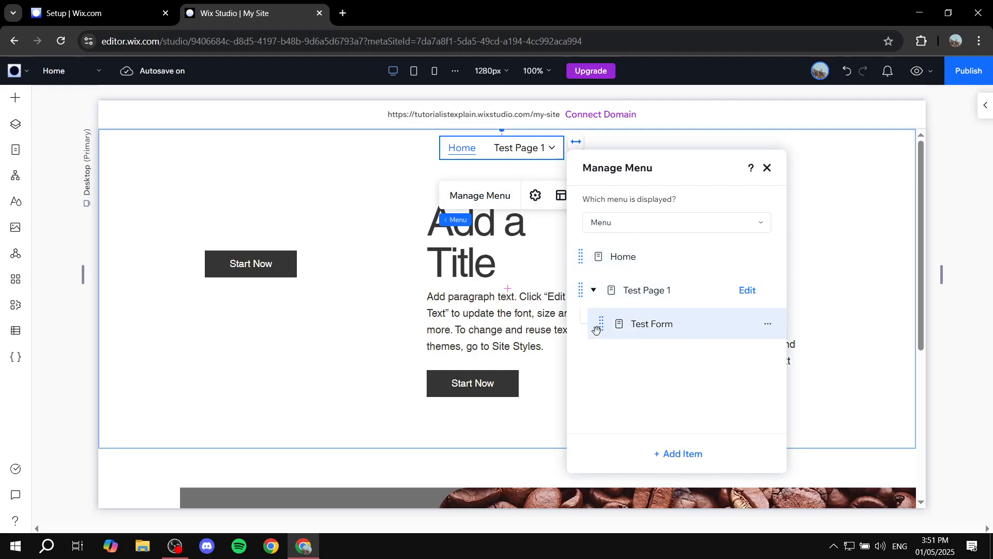
{"action": "left_click_drag", "start_coordinate": [597, 330], "coordinate": [580, 362]}
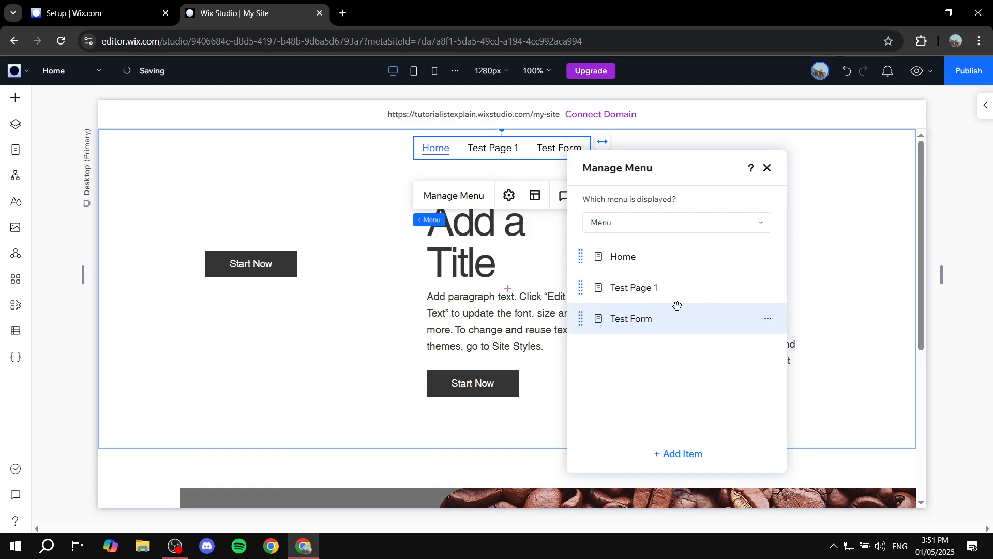
{"action": "left_click", "coordinate": [768, 322]}
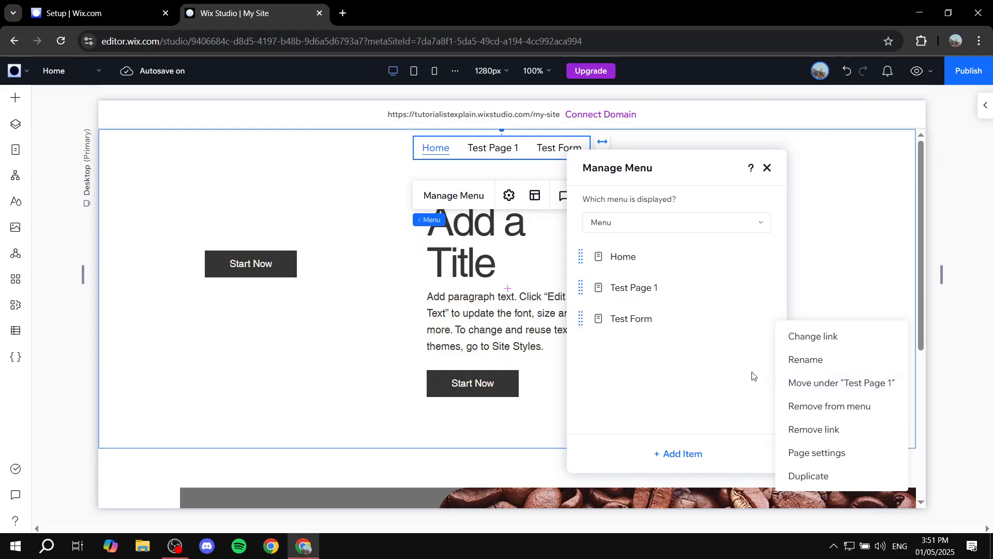
{"action": "left_click", "coordinate": [682, 387]}
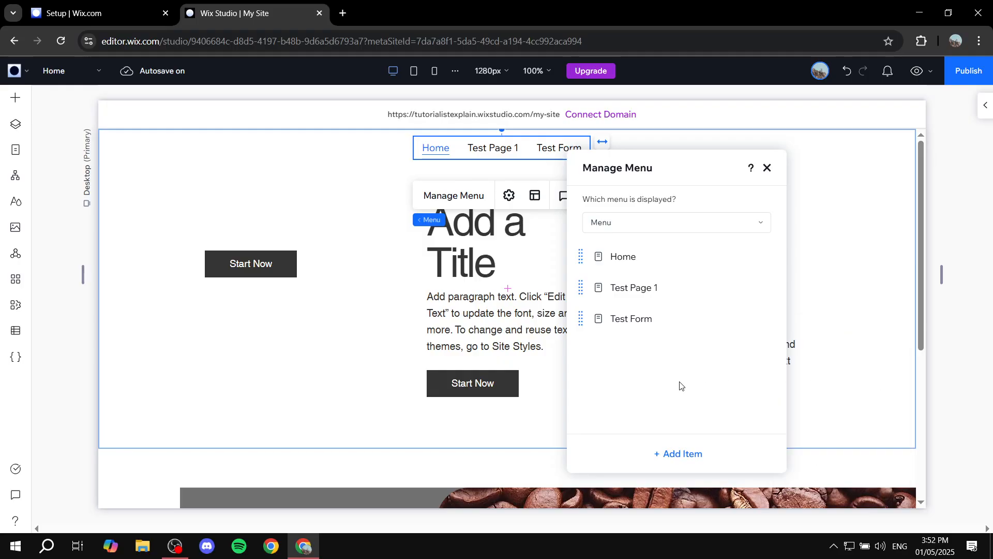
Add a dropdown item to the menu and name it Main Dropdown.
{"action": "left_click", "coordinate": [676, 455]}
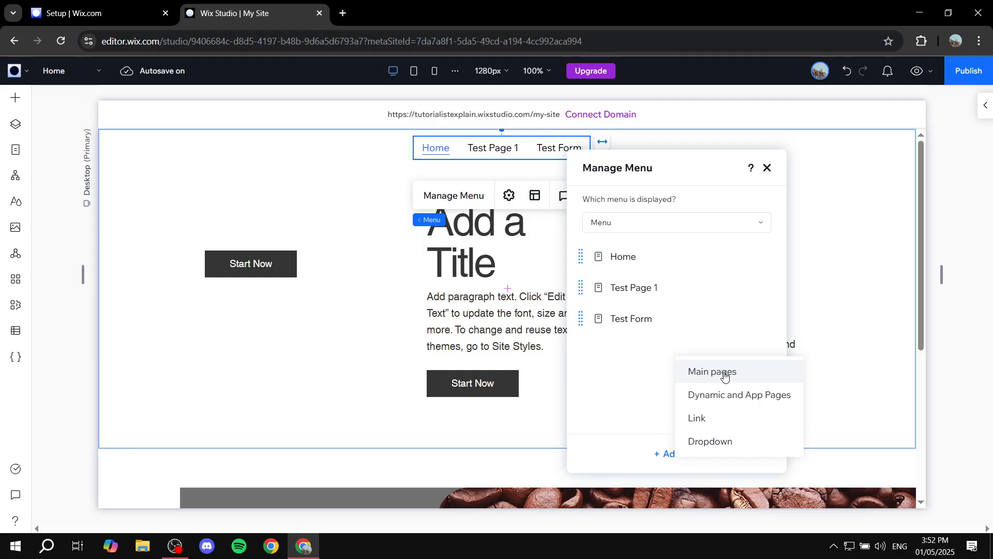
{"action": "left_click", "coordinate": [722, 442]}
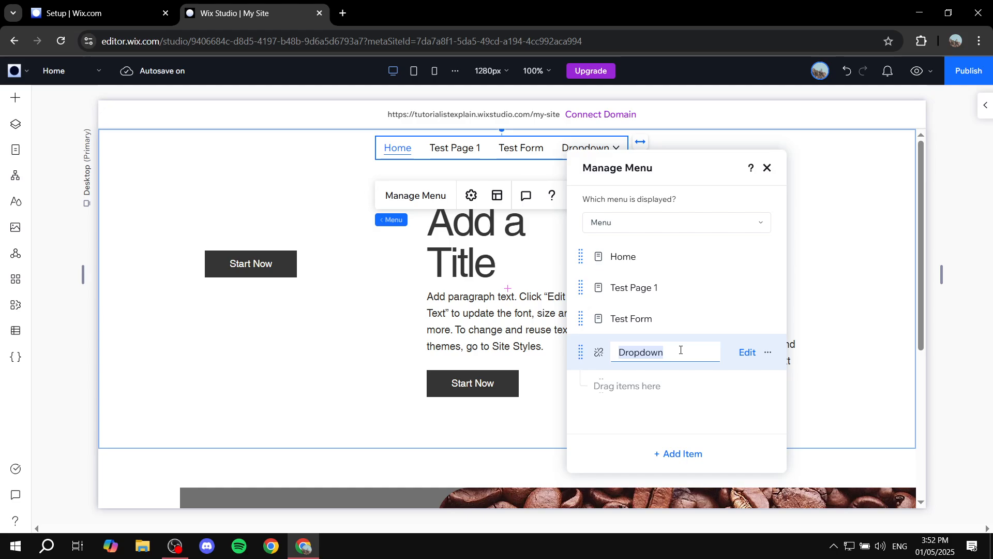
{"action": "type", "text": "Main Dropd"}
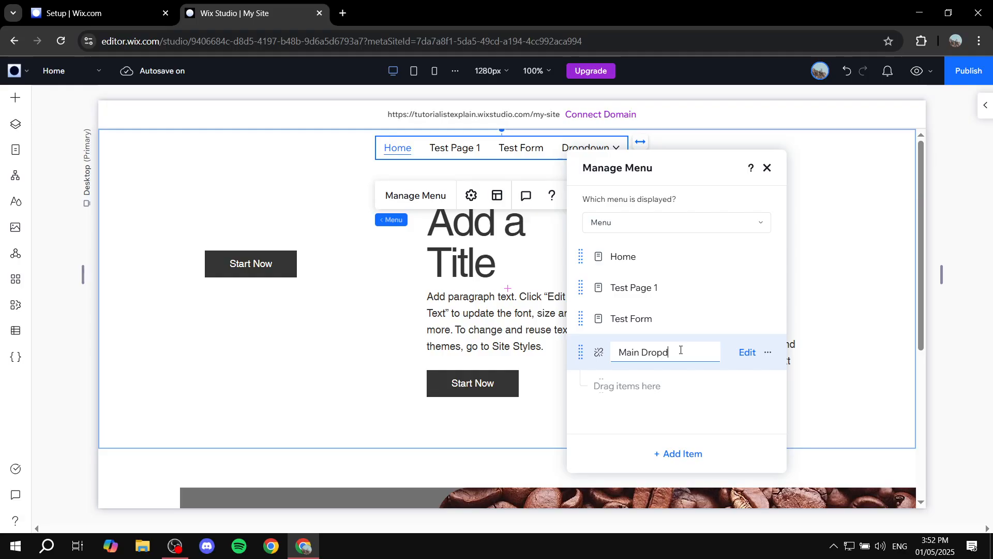
{"action": "type", "text": "own"}
{"action": "key", "text": "Return"}
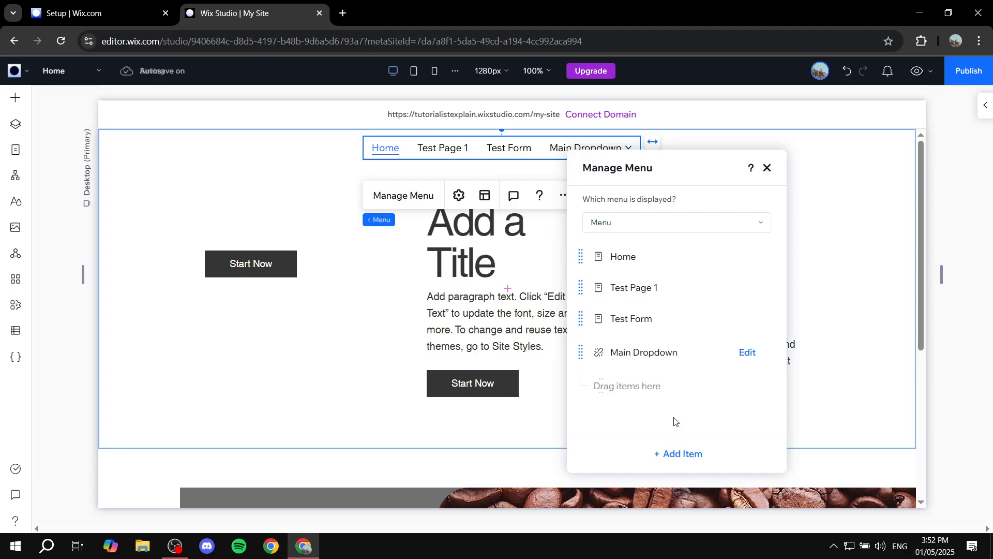
Add a link item to the menu pointing to the web address google.com, opening in a new window, and name it Google.
{"action": "left_click", "coordinate": [681, 455]}
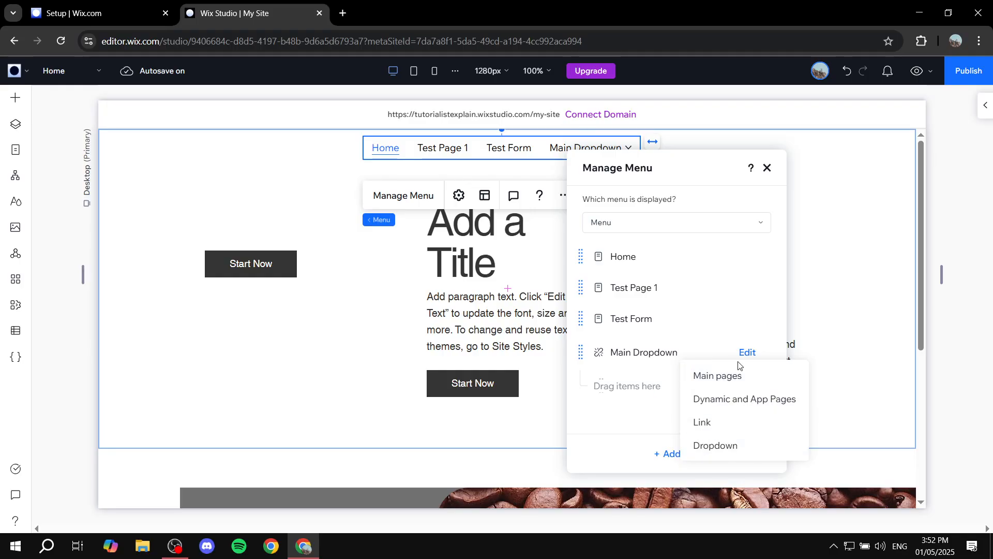
{"action": "left_click", "coordinate": [705, 423]}
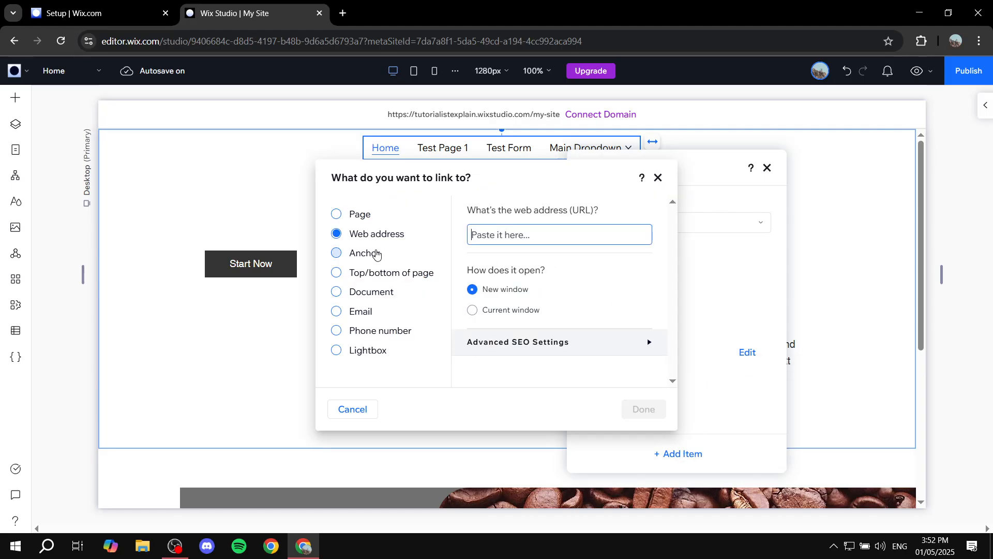
{"action": "left_click", "coordinate": [378, 240]}
{"action": "left_click", "coordinate": [529, 236]}
{"action": "type", "text": "google.c"}
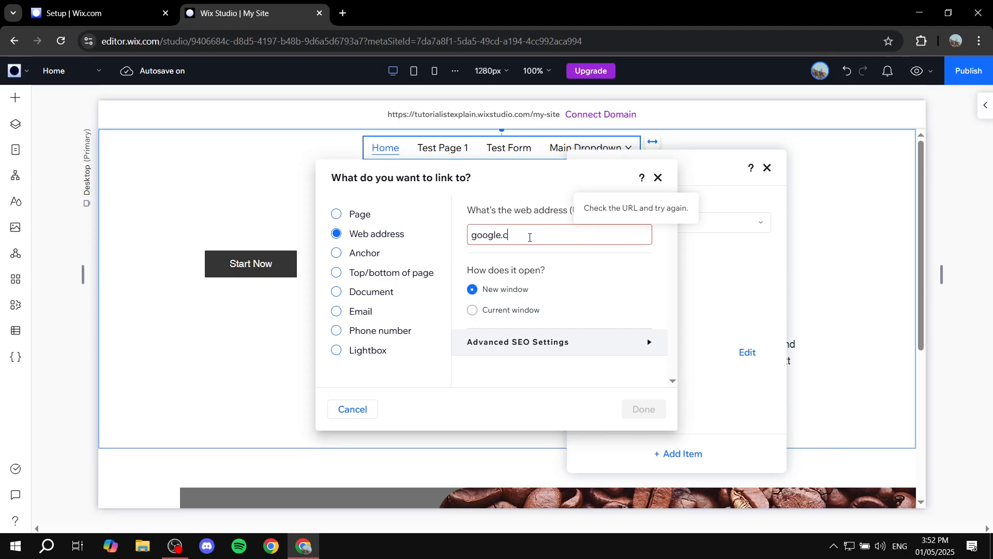
{"action": "type", "text": "om"}
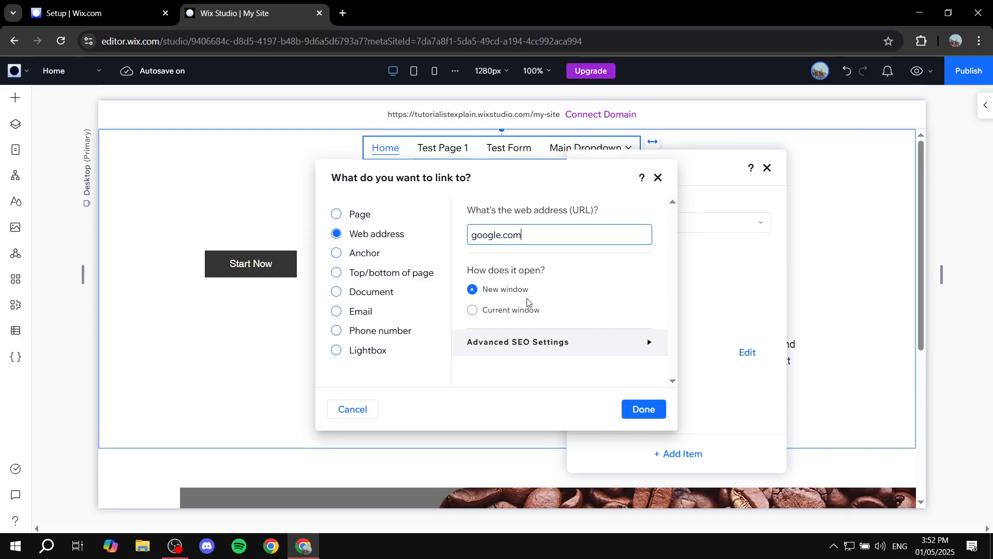
{"action": "left_click", "coordinate": [643, 408]}
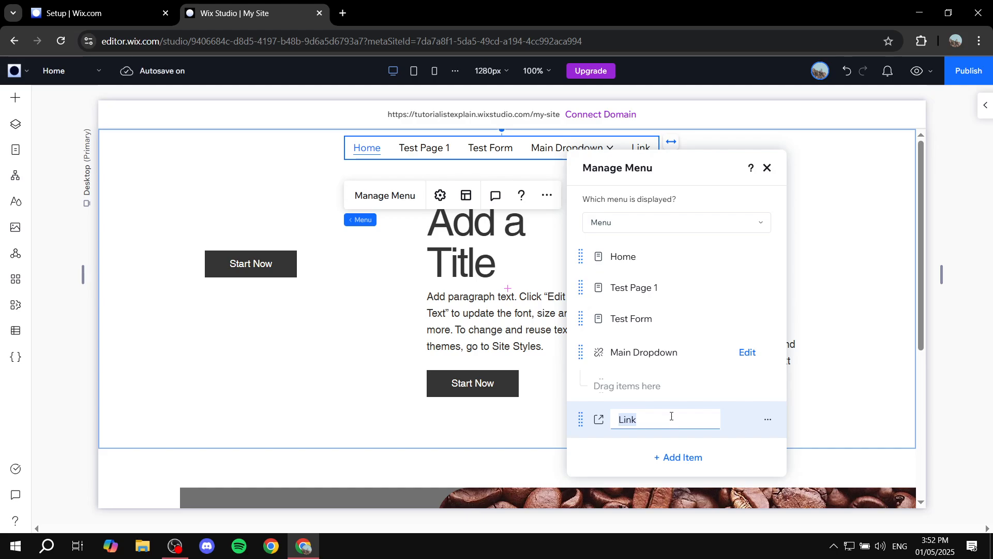
{"action": "type", "text": "Google"}
{"action": "key", "text": "Return"}
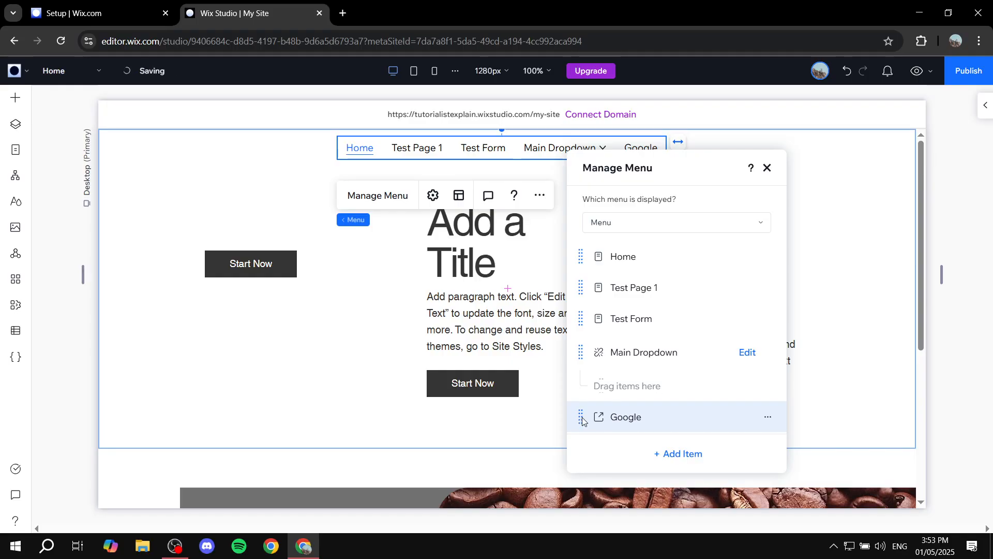
Nest the Google item under Main Dropdown and check its item options.
{"action": "left_click_drag", "start_coordinate": [581, 417], "coordinate": [638, 375]}
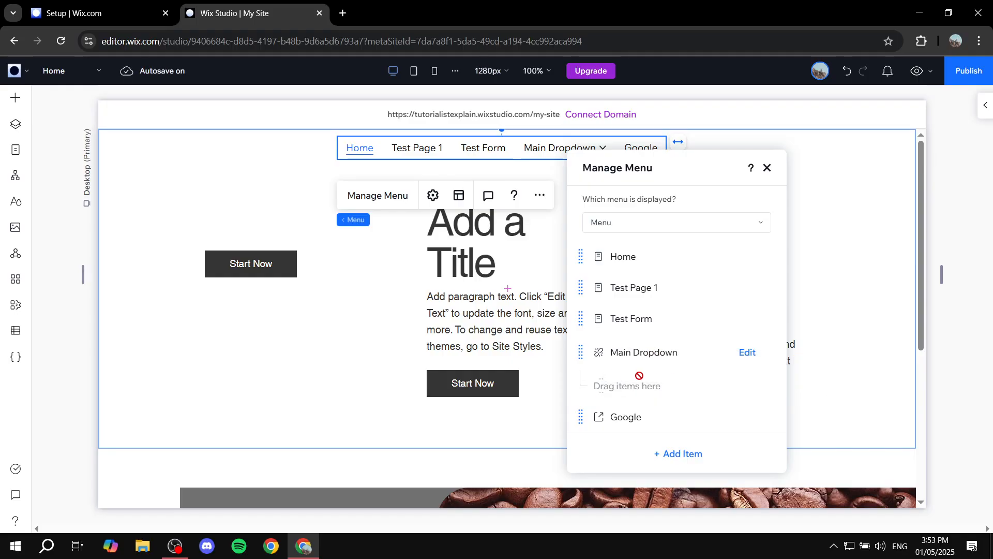
{"action": "left_click_drag", "start_coordinate": [580, 417], "coordinate": [614, 373]}
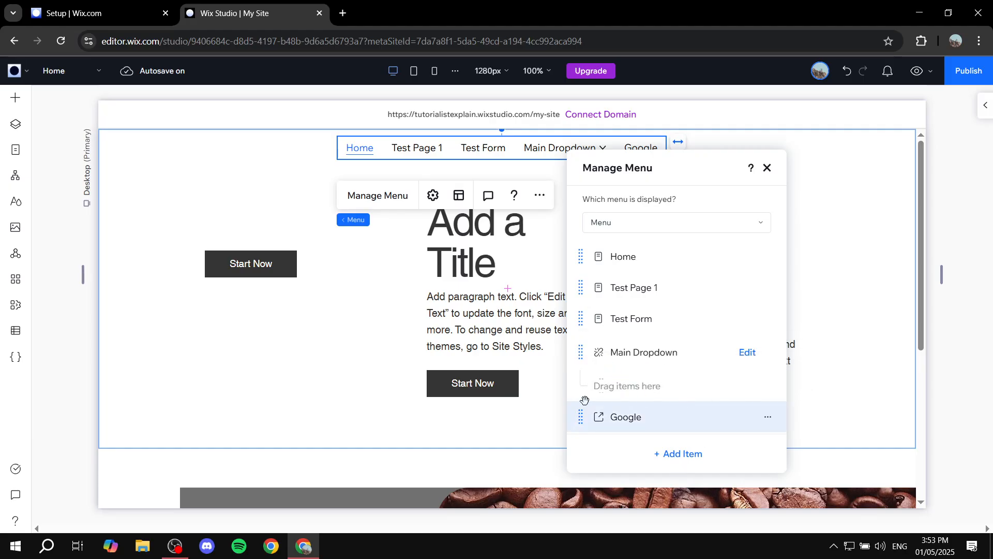
{"action": "left_click", "coordinate": [772, 416]}
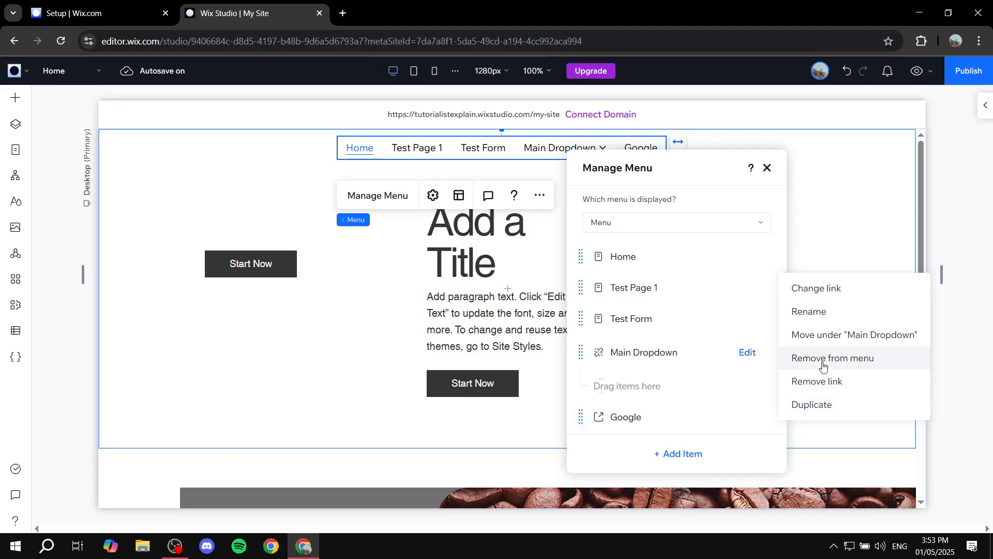
{"action": "left_click", "coordinate": [844, 336]}
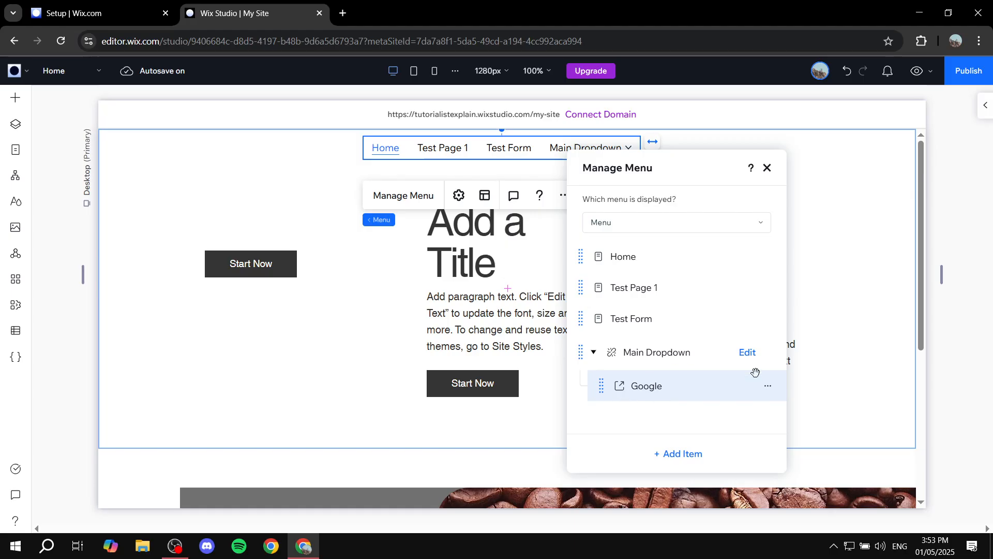
{"action": "left_click", "coordinate": [769, 387]}
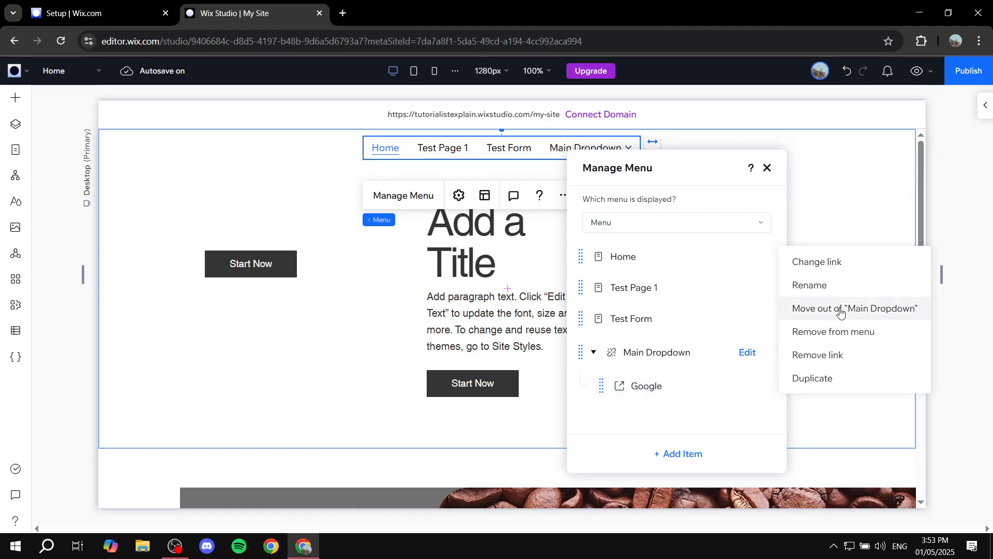
{"action": "left_click", "coordinate": [678, 424]}
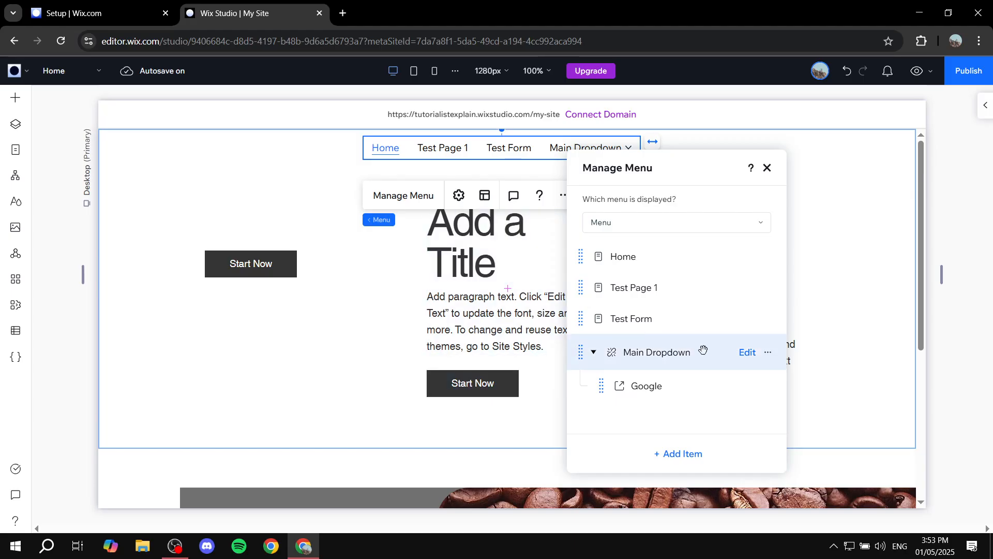
Add another link item to the menu that points to the store's Category Page, keeping its suggested name.
{"action": "left_click", "coordinate": [679, 454]}
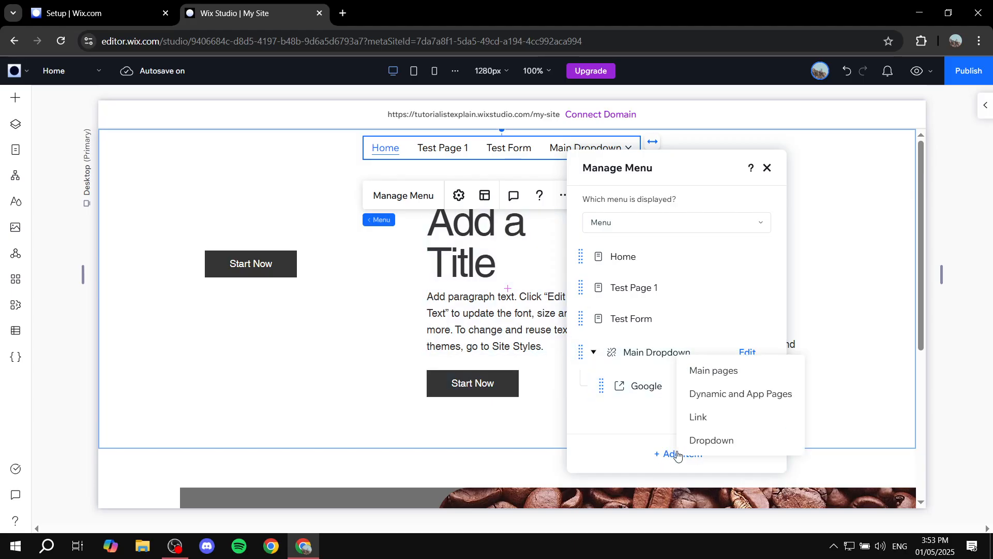
{"action": "left_click", "coordinate": [732, 377]}
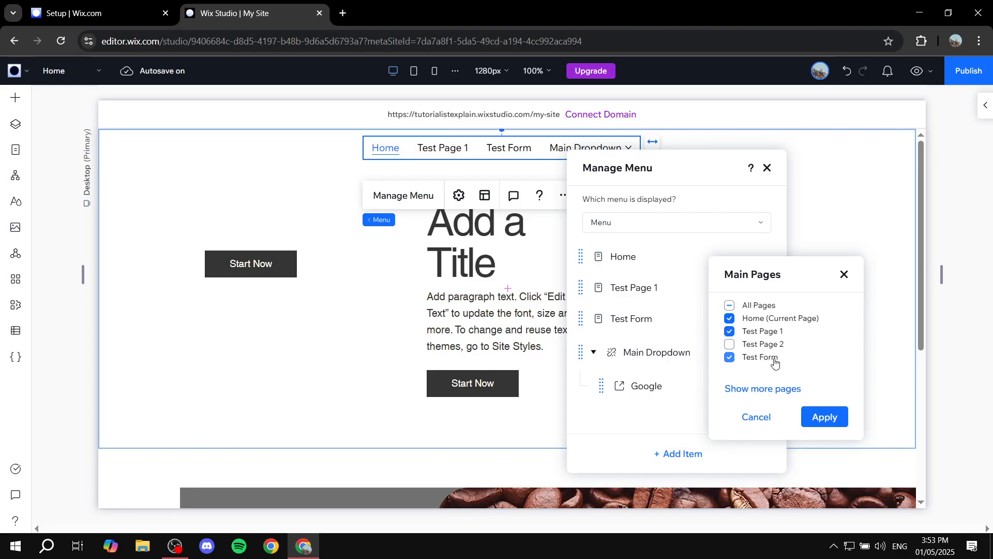
{"action": "left_click", "coordinate": [774, 388]}
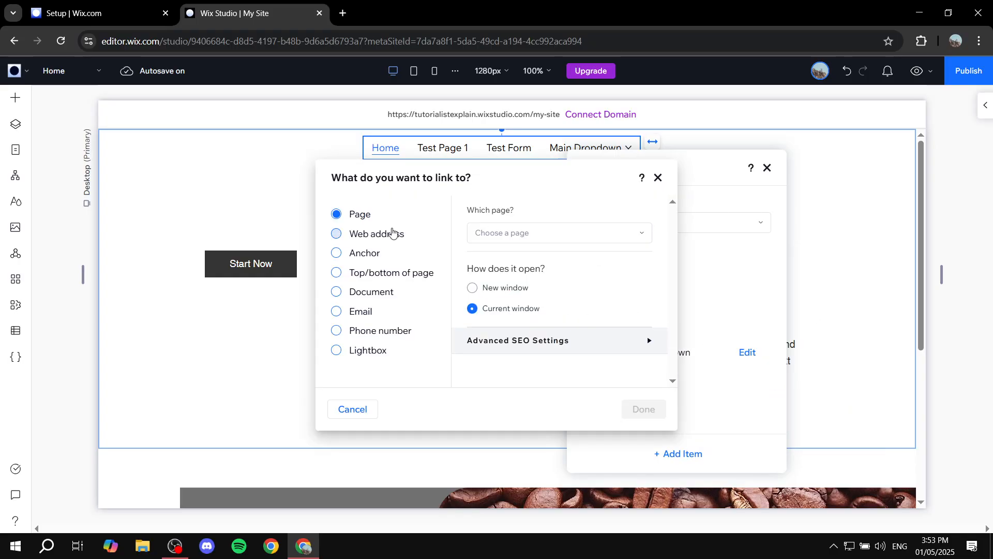
{"action": "left_click", "coordinate": [549, 233]}
{"action": "scroll", "coordinate": [541, 333], "scroll_direction": "down", "scroll_amount": 2}
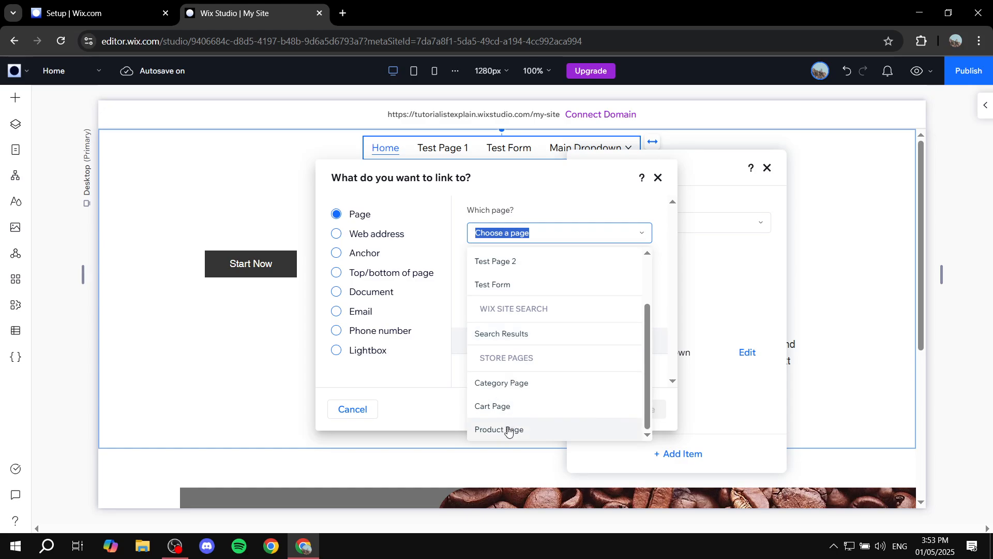
{"action": "left_click", "coordinate": [508, 383]}
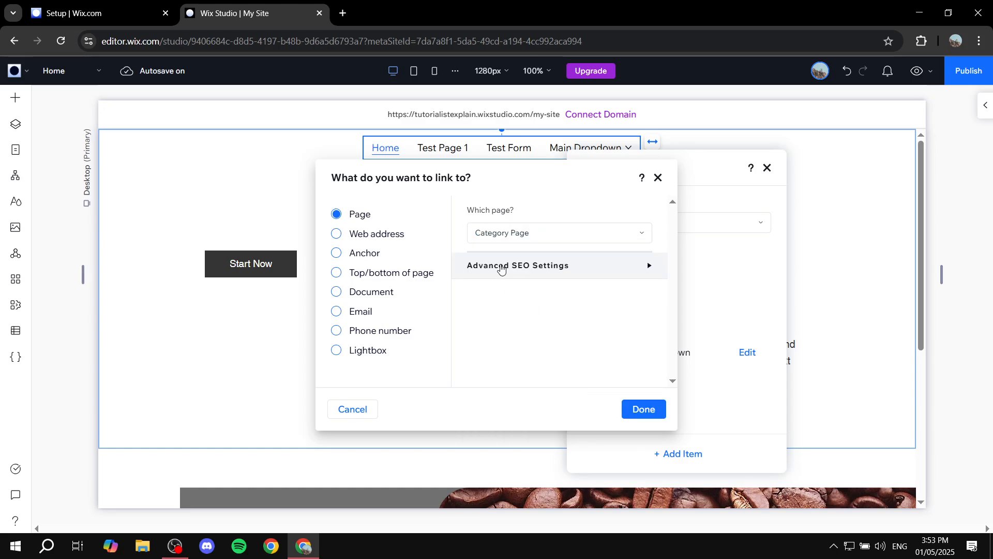
{"action": "left_click", "coordinate": [635, 419]}
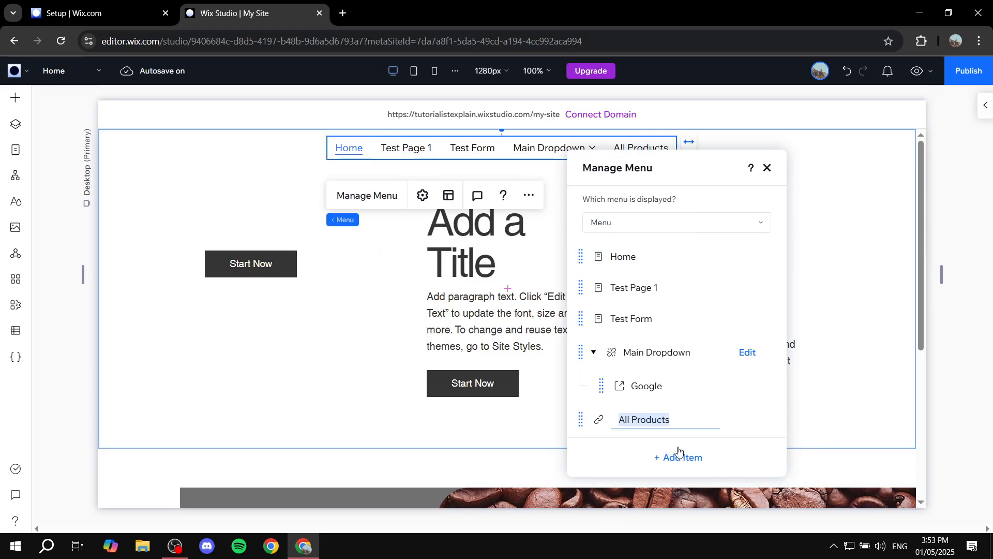
{"action": "key", "text": "Return"}
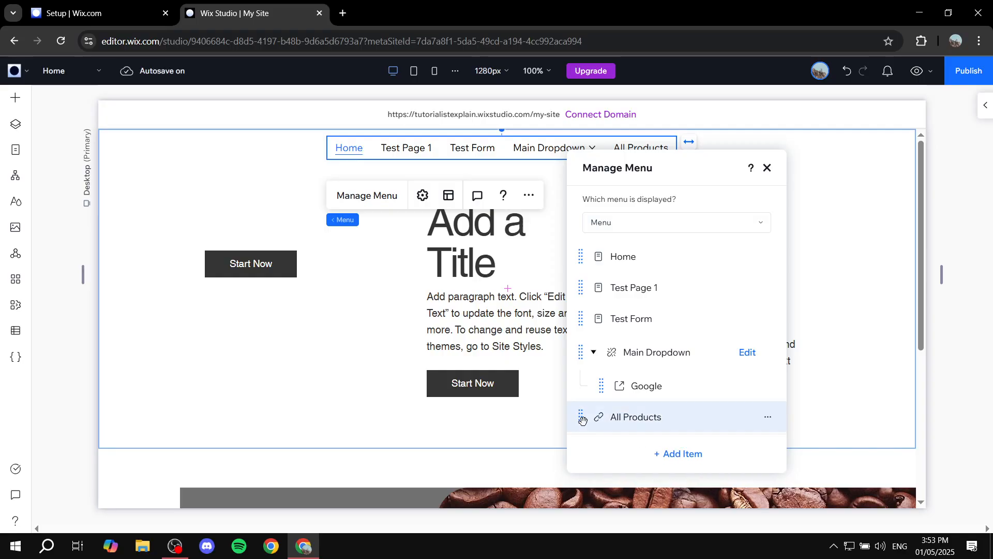
Nest All Products under Main Dropdown and Test Form under Test Page 1, and finish managing the menu.
{"action": "left_click_drag", "start_coordinate": [581, 419], "coordinate": [614, 416]}
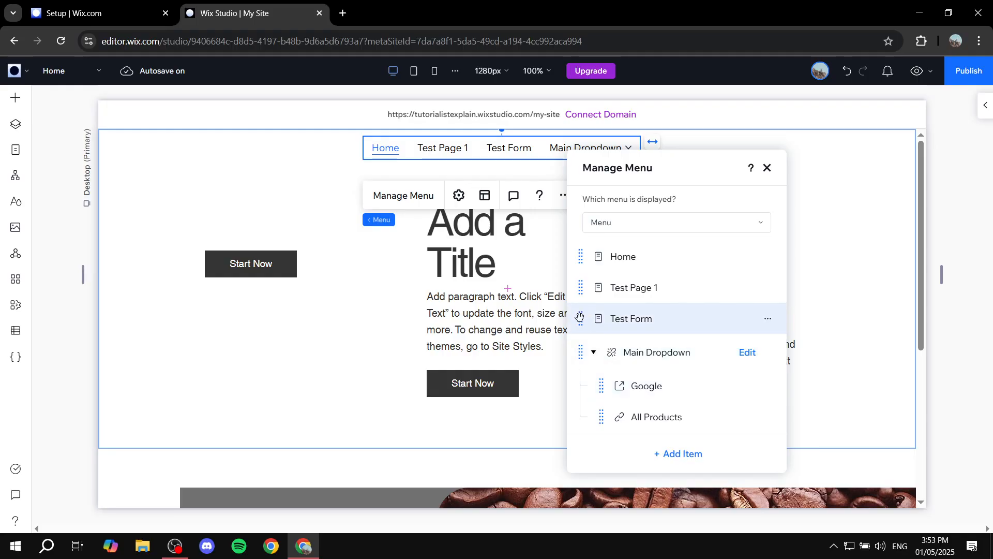
{"action": "left_click_drag", "start_coordinate": [579, 317], "coordinate": [623, 306]}
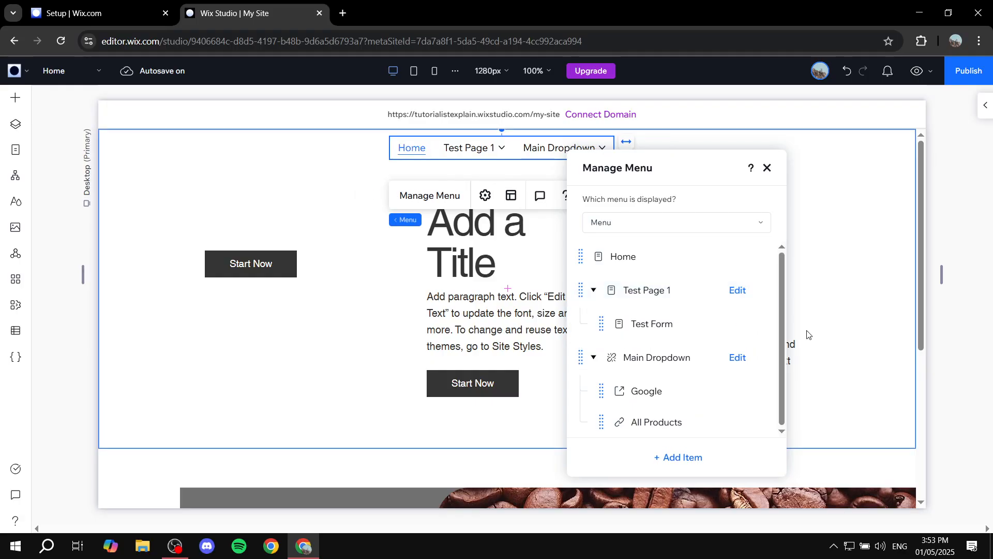
{"action": "left_click", "coordinate": [767, 170]}
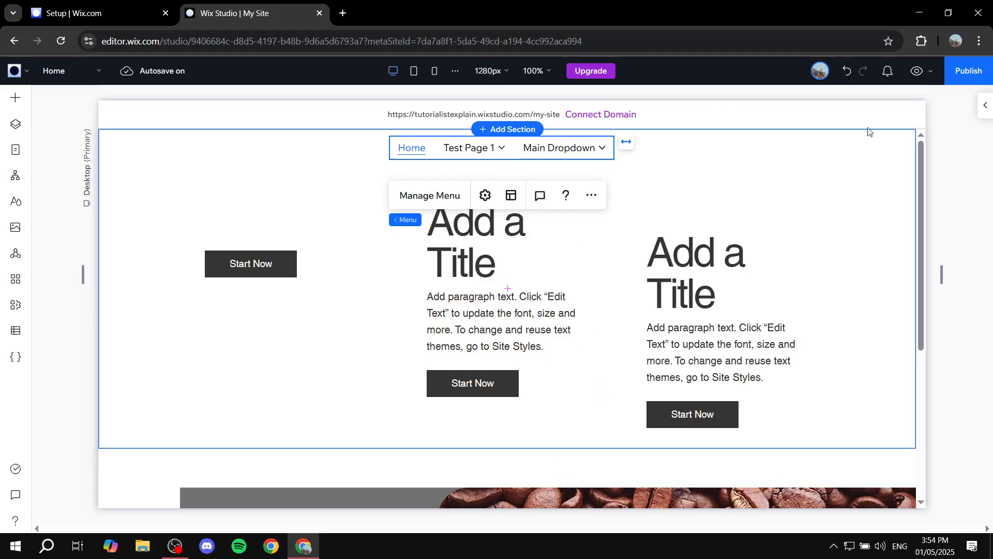
Preview the site and visit Test Page 1 and its nested Test Form page through the menu.
{"action": "left_click", "coordinate": [916, 70]}
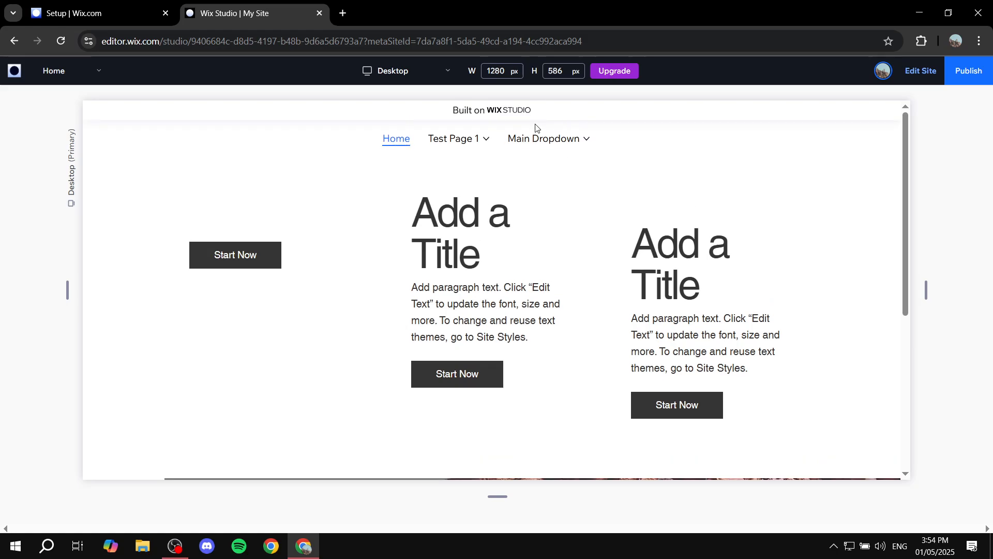
{"action": "mouse_move", "coordinate": [482, 144]}
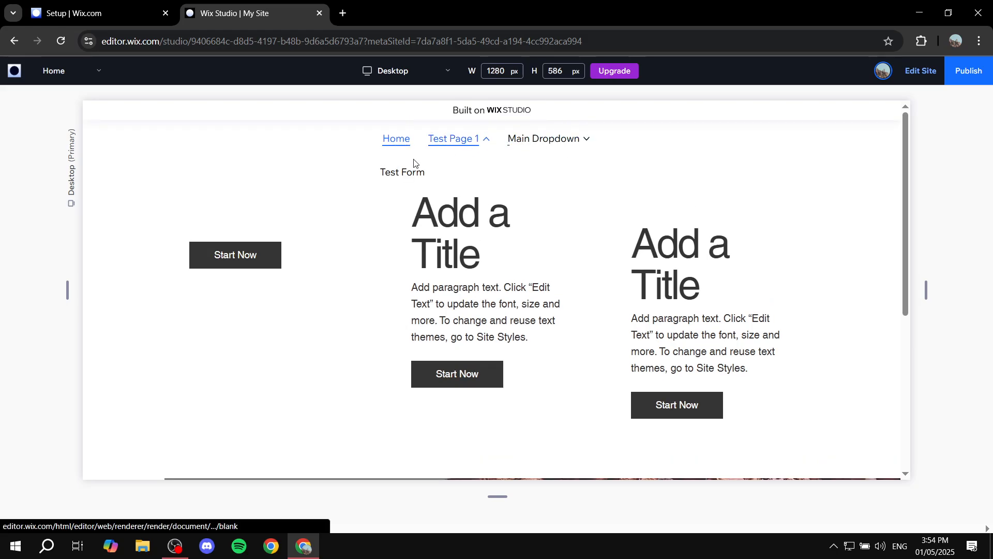
{"action": "left_click", "coordinate": [459, 139]}
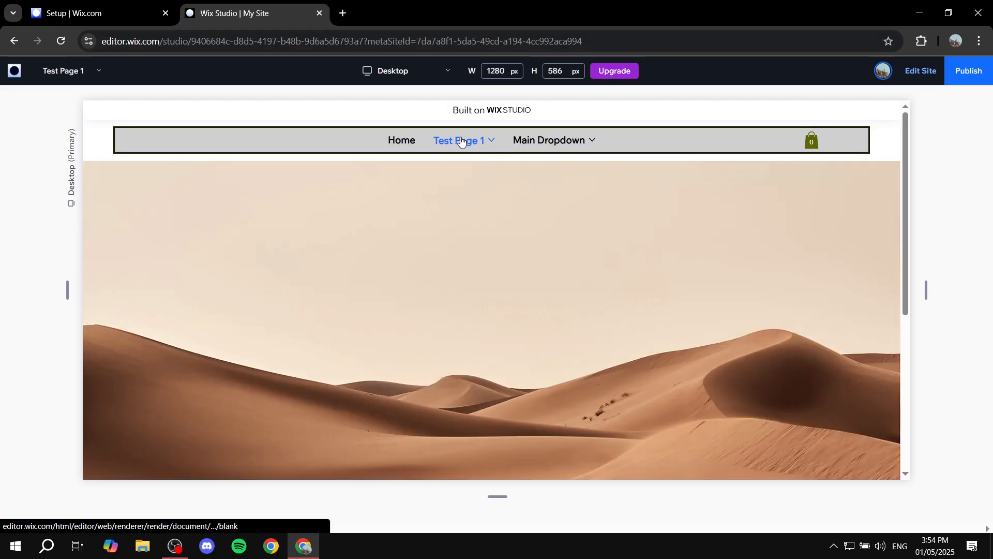
{"action": "mouse_move", "coordinate": [458, 141]}
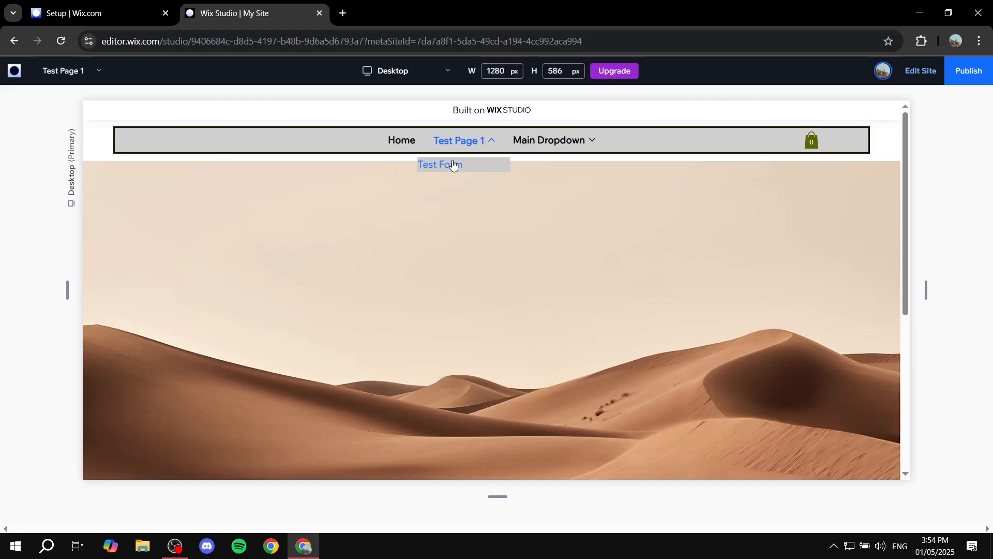
{"action": "left_click", "coordinate": [444, 166]}
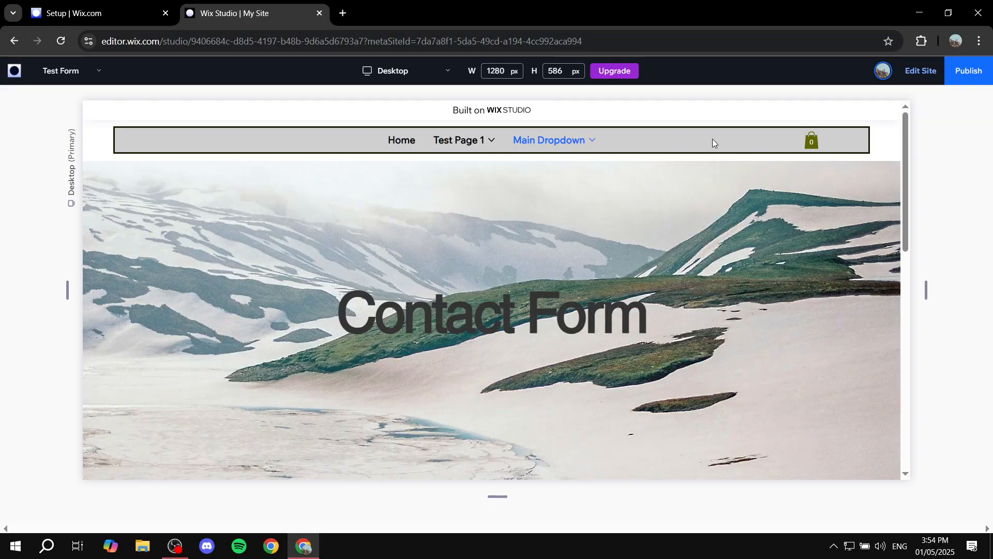
Test the Google and All Products links in Main Dropdown, go back to Home, and return to editing without publishing.
{"action": "mouse_move", "coordinate": [569, 140]}
{"action": "left_click", "coordinate": [549, 172]}
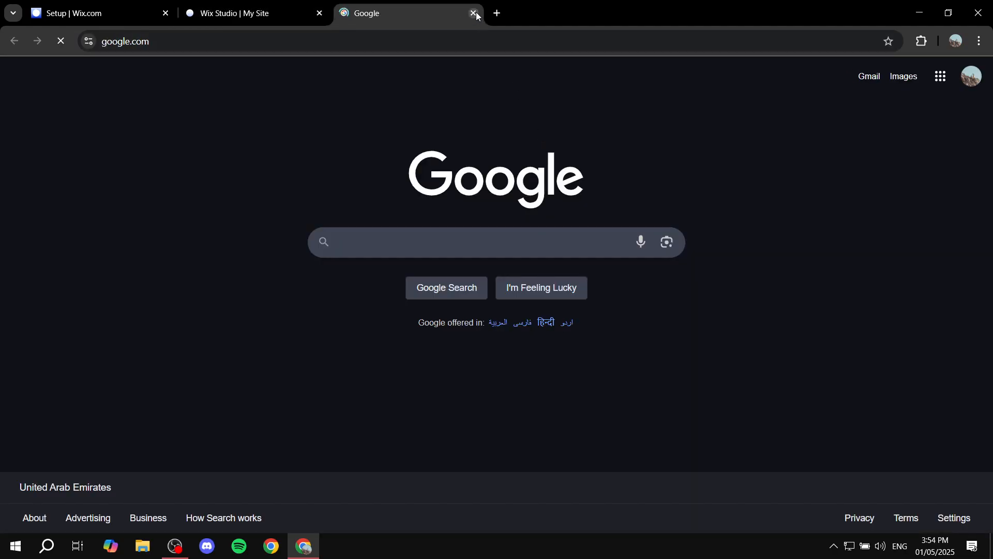
{"action": "left_click", "coordinate": [471, 12]}
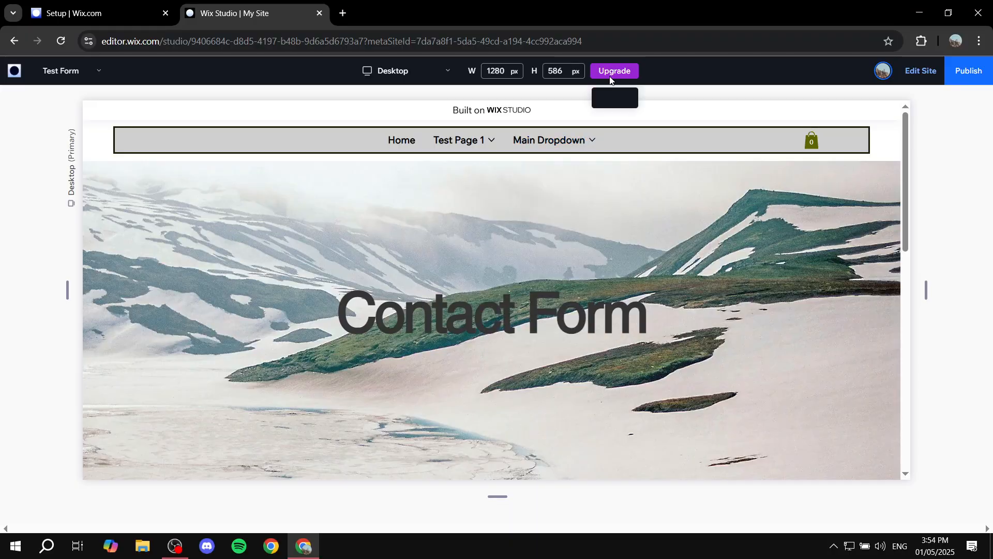
{"action": "mouse_move", "coordinate": [583, 136]}
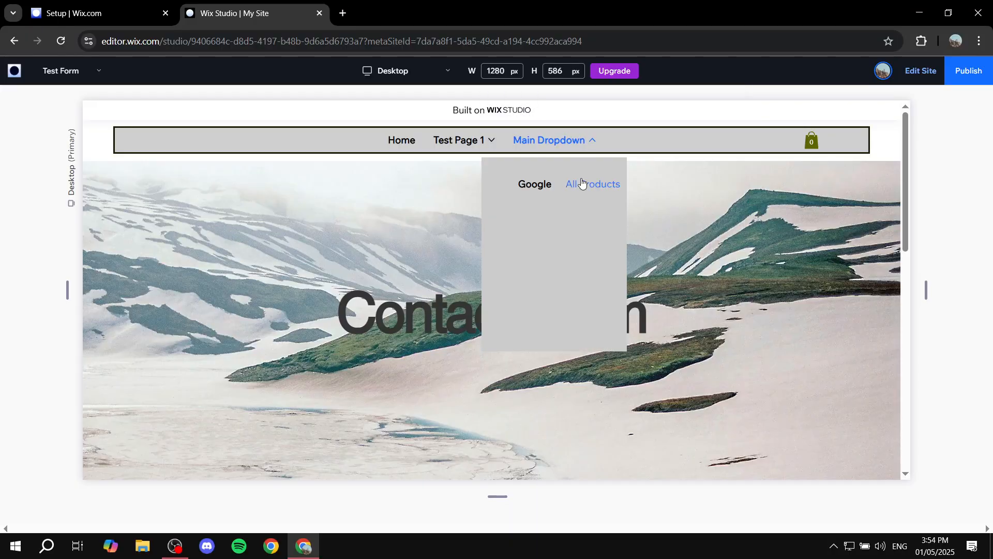
{"action": "left_click", "coordinate": [400, 141]}
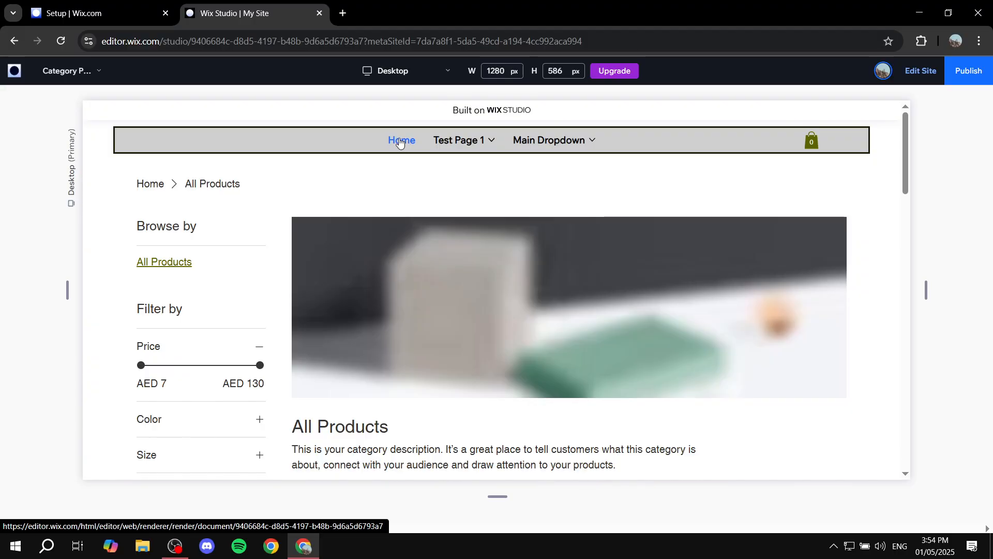
{"action": "left_click", "coordinate": [914, 72]}
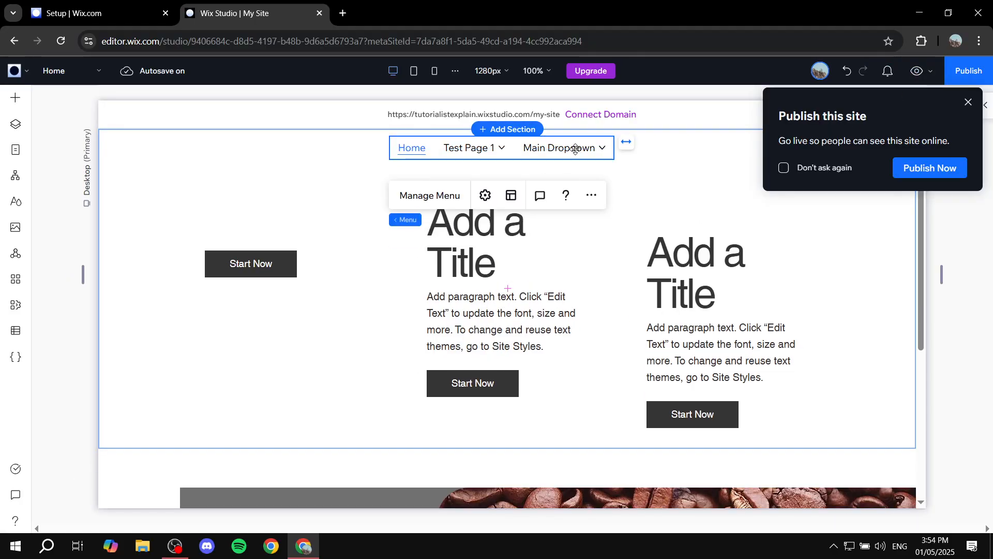
{"action": "left_click", "coordinate": [967, 103]}
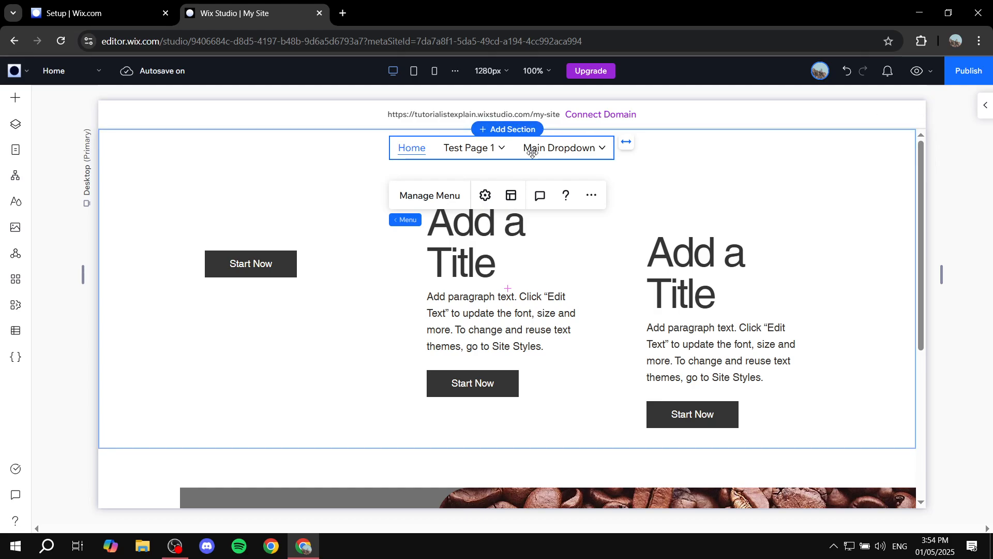
Review the menu's animation packages and accessible name in its settings.
{"action": "left_click", "coordinate": [493, 199]}
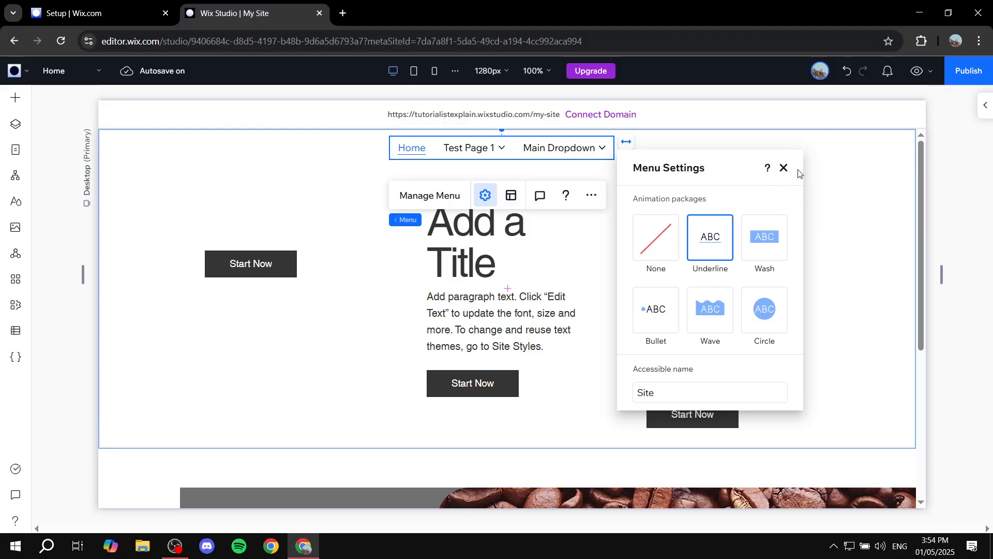
{"action": "left_click", "coordinate": [783, 168]}
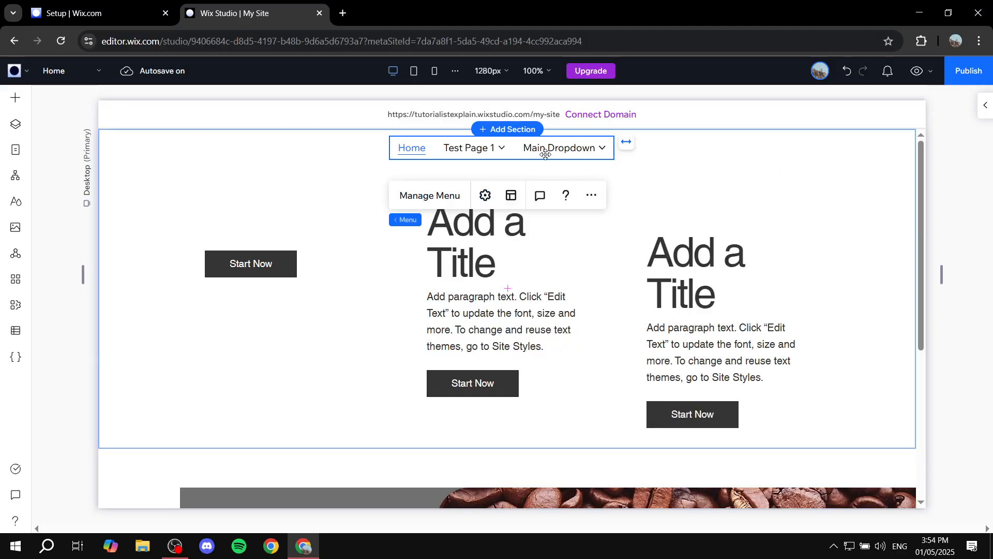
Examine the menu's design options in the inspector, including those for the dropdown items.
{"action": "left_click", "coordinate": [981, 109]}
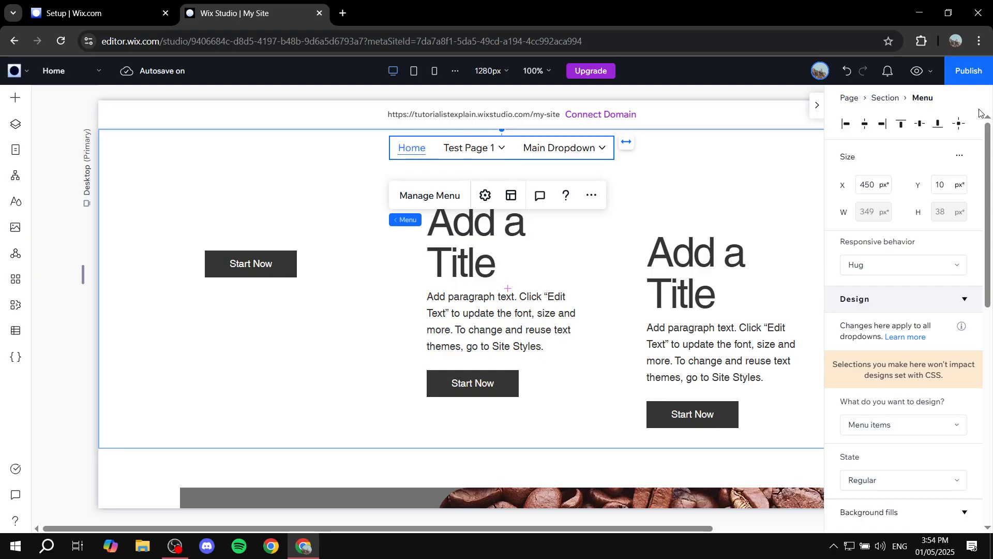
{"action": "scroll", "coordinate": [977, 232], "scroll_direction": "down", "scroll_amount": 3}
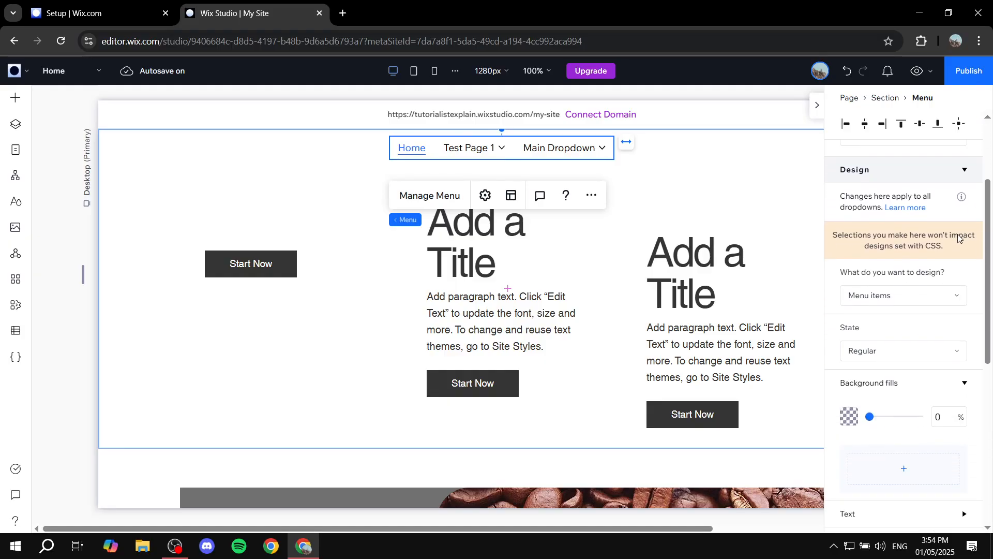
{"action": "scroll", "coordinate": [959, 238], "scroll_direction": "down", "scroll_amount": 1}
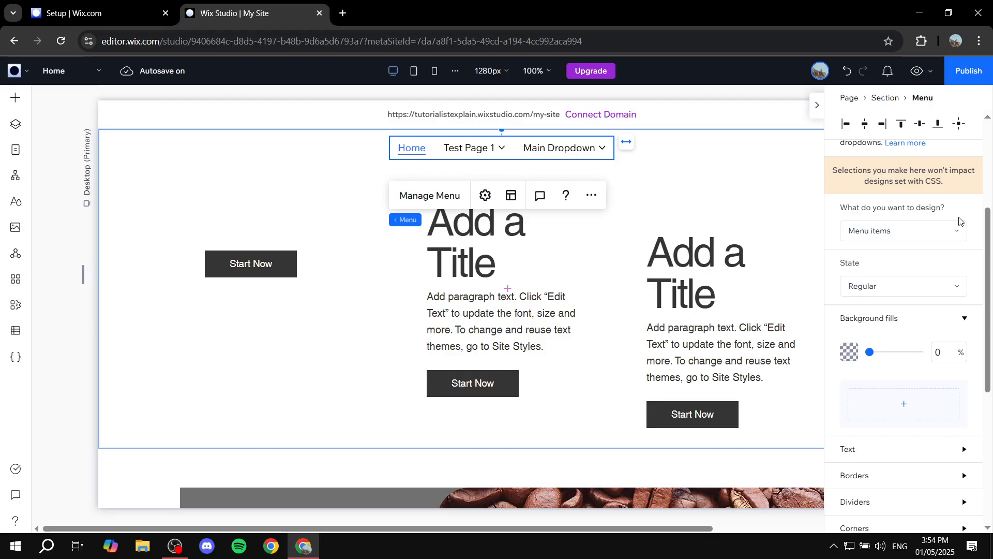
{"action": "scroll", "coordinate": [960, 222], "scroll_direction": "up", "scroll_amount": 3}
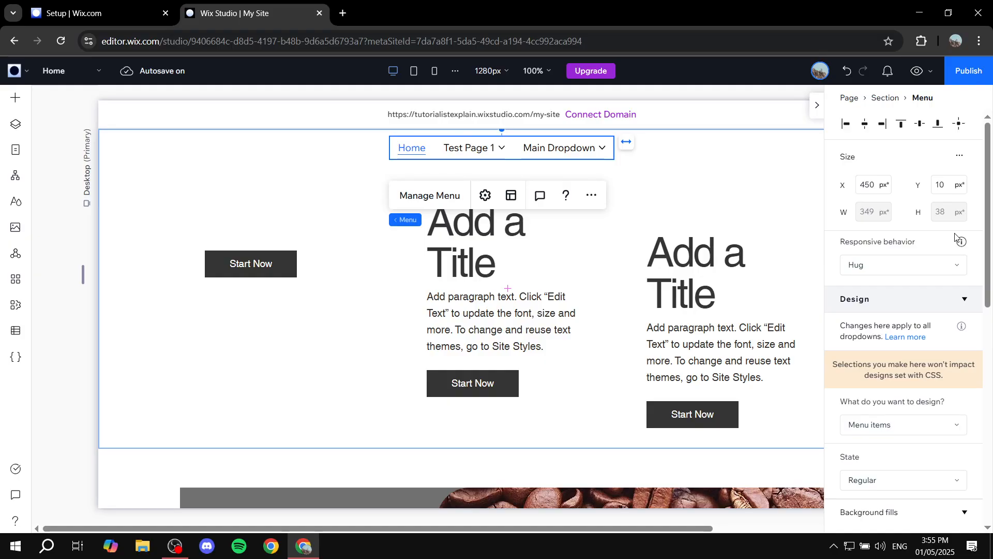
{"action": "scroll", "coordinate": [931, 298], "scroll_direction": "down", "scroll_amount": 2}
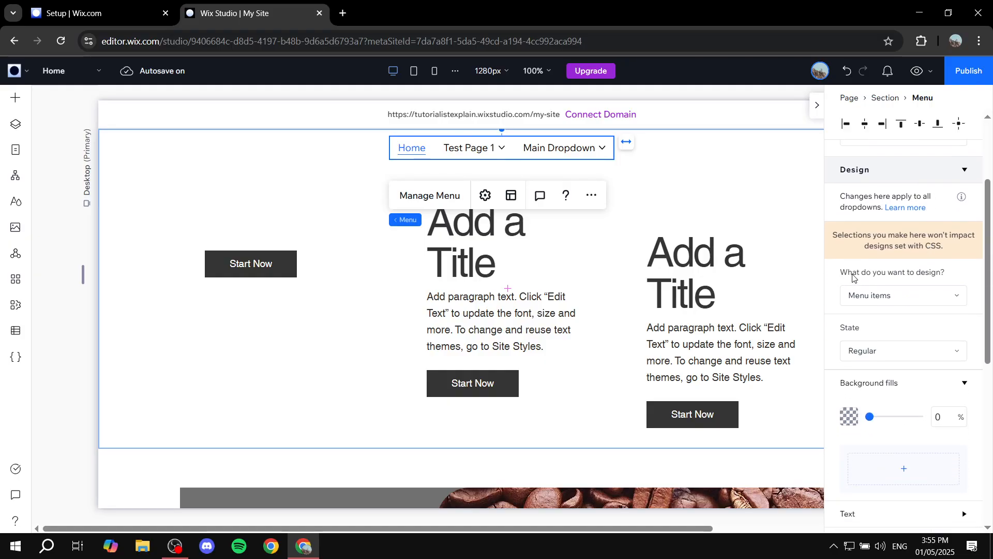
{"action": "left_click", "coordinate": [954, 295]}
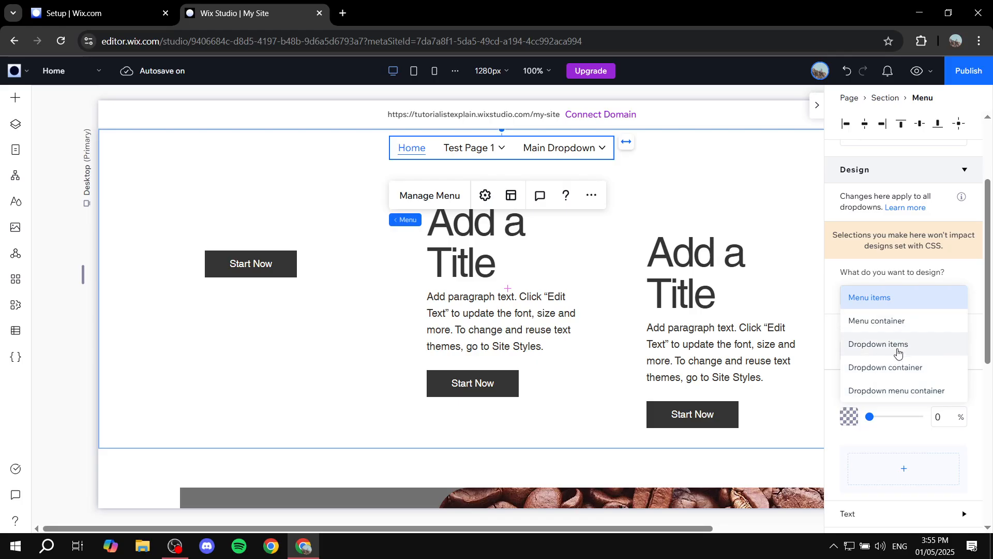
{"action": "left_click", "coordinate": [894, 349]}
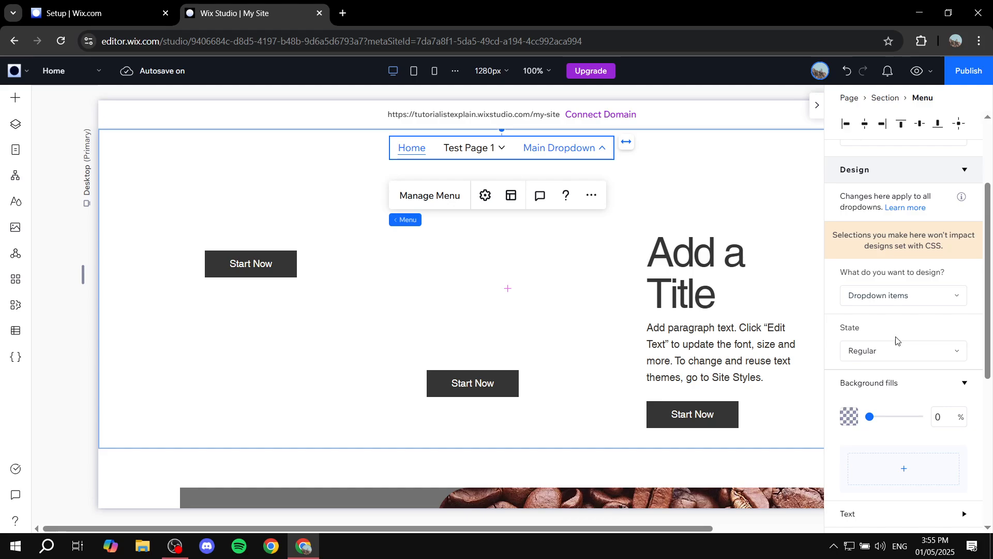
{"action": "scroll", "coordinate": [896, 339], "scroll_direction": "down", "scroll_amount": 3}
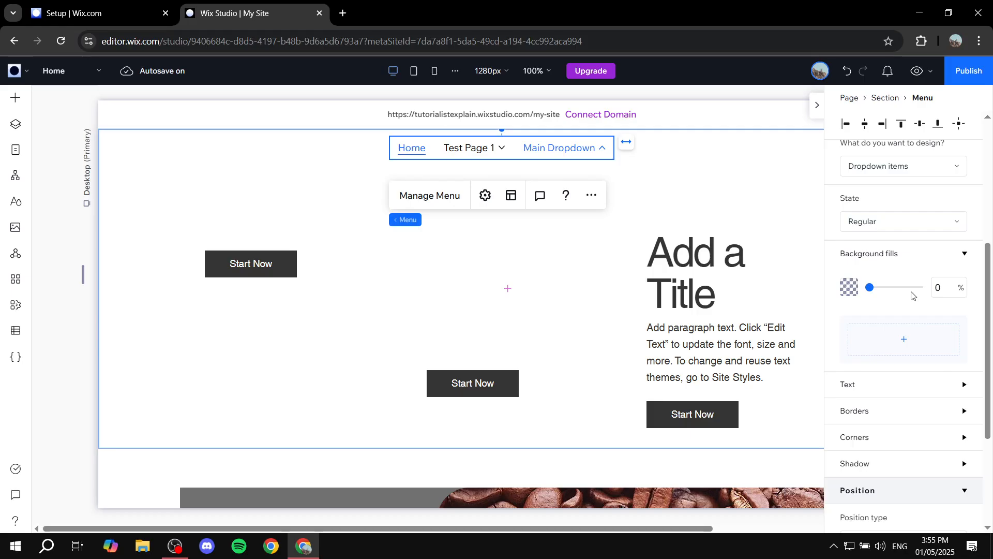
{"action": "scroll", "coordinate": [912, 296], "scroll_direction": "up", "scroll_amount": 5}
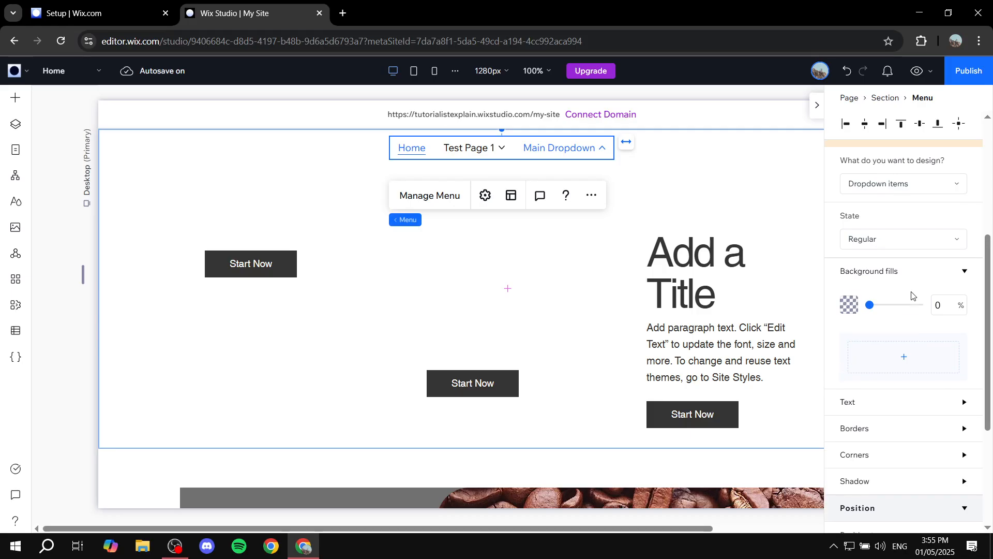
{"action": "left_click", "coordinate": [821, 112]}
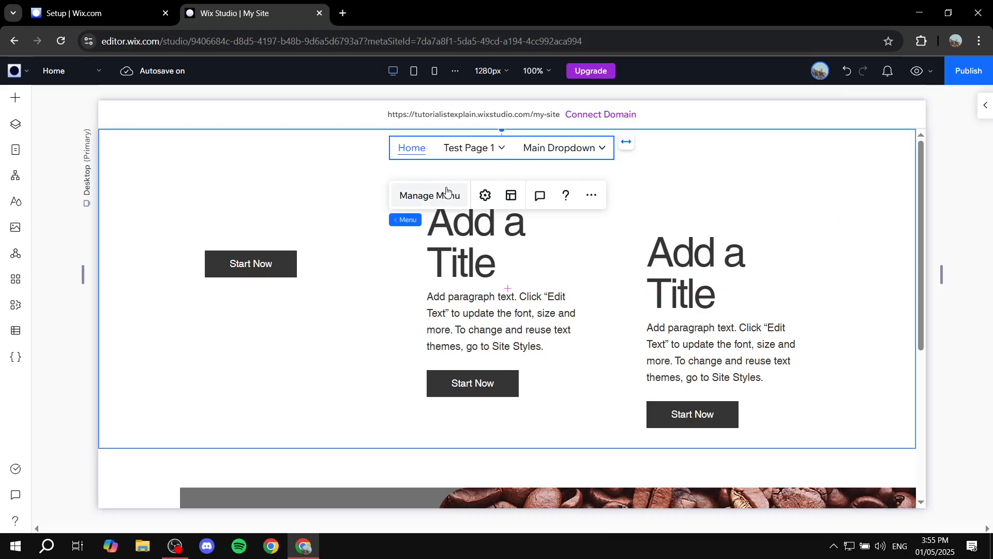
Set the dropdown container width to Hug content in the menu's layout settings.
{"action": "left_click", "coordinate": [512, 195]}
{"action": "left_click", "coordinate": [756, 165]}
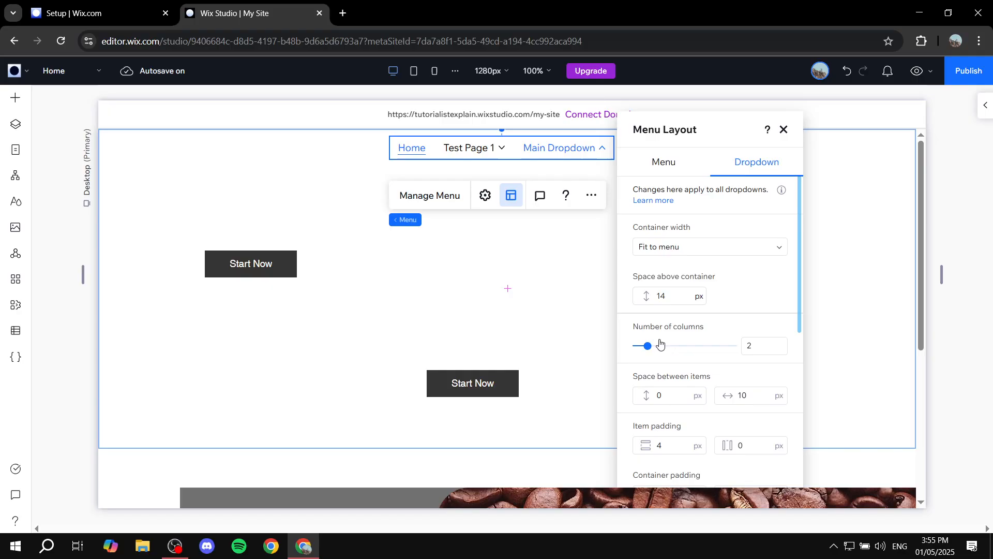
{"action": "left_click", "coordinate": [747, 248]}
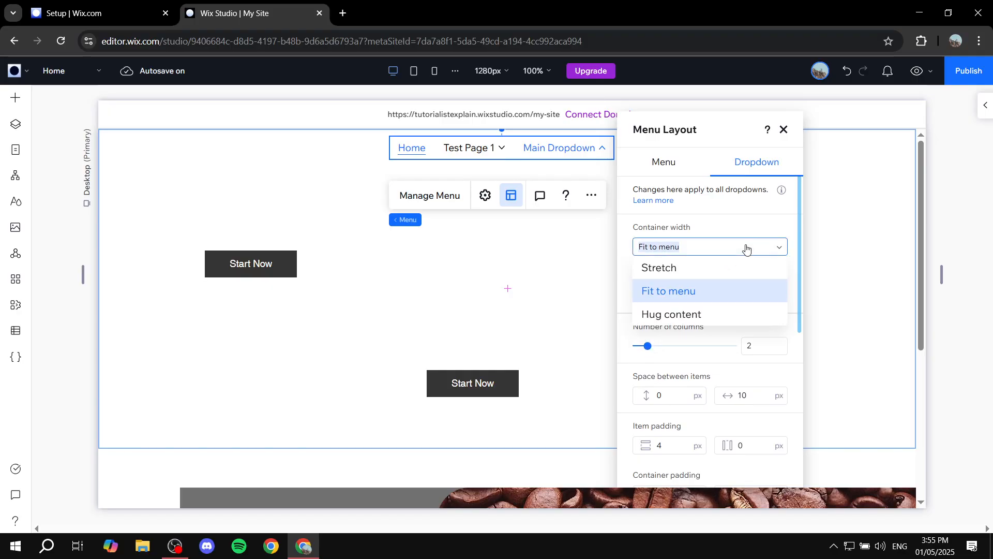
{"action": "left_click", "coordinate": [687, 314]}
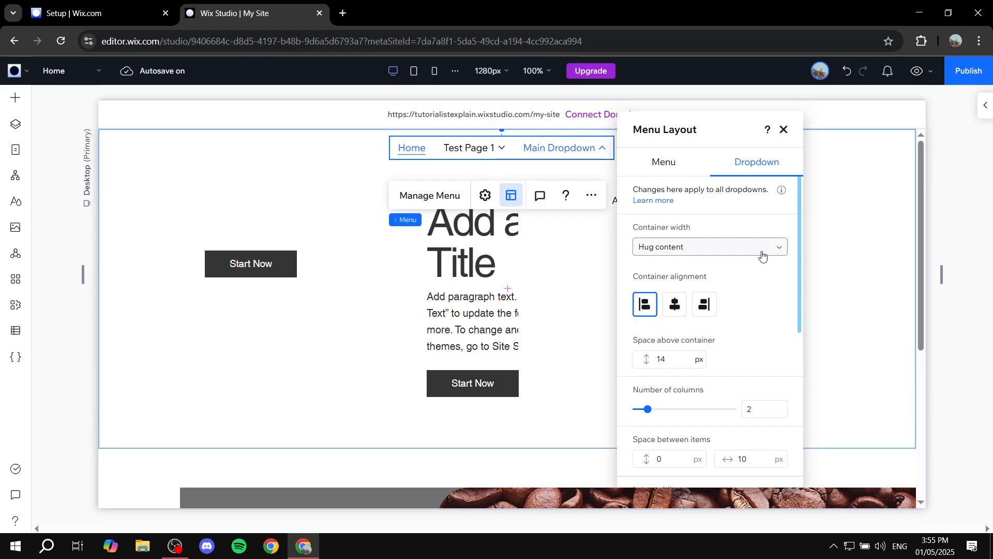
{"action": "left_click", "coordinate": [783, 129]}
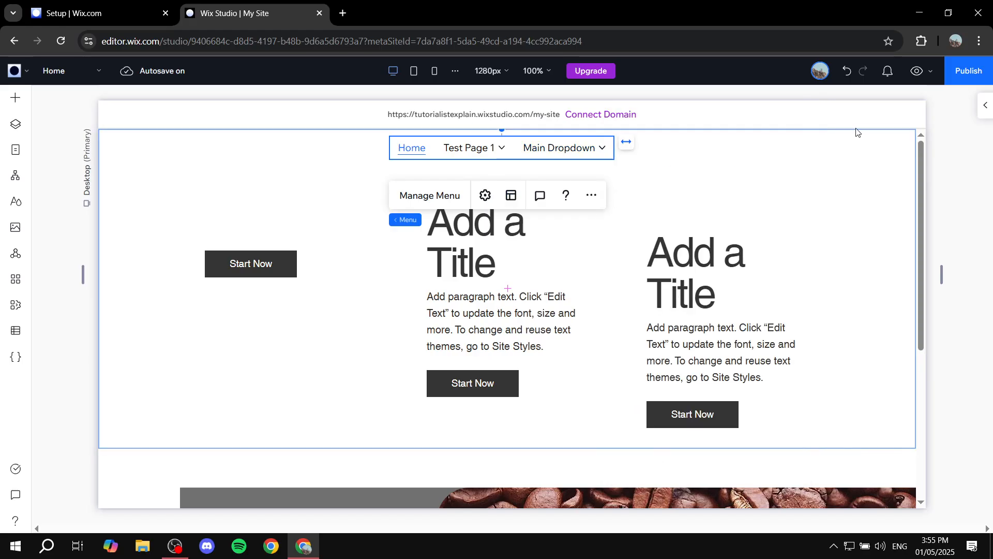